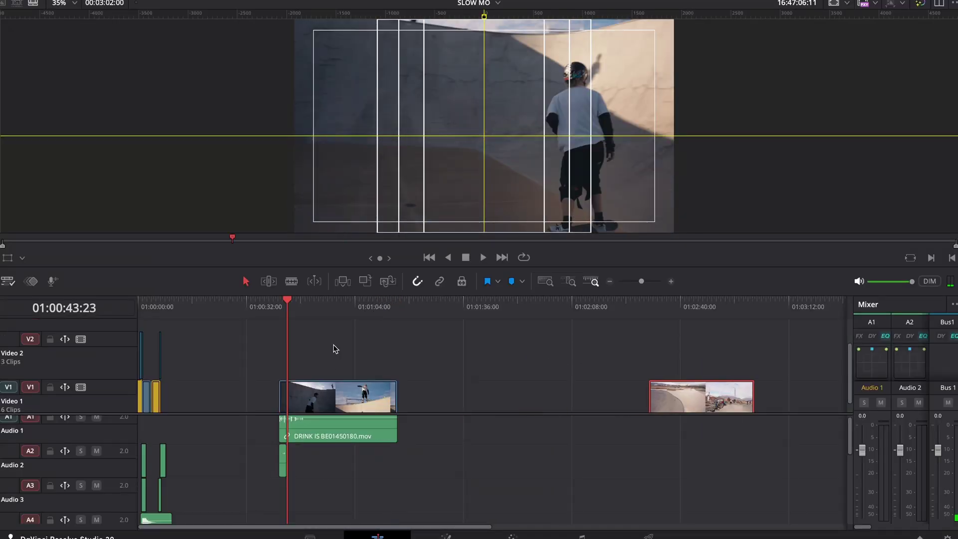
Cut DRINK IS BE01450180.mov at the trick and delete the run-up before it.
{"action": "left_click_drag", "start_coordinate": [322, 310], "coordinate": [339, 315]}
{"action": "scroll", "coordinate": [409, 344], "scroll_direction": "down", "scroll_amount": 1}
{"action": "key", "text": "ctrl+b"}
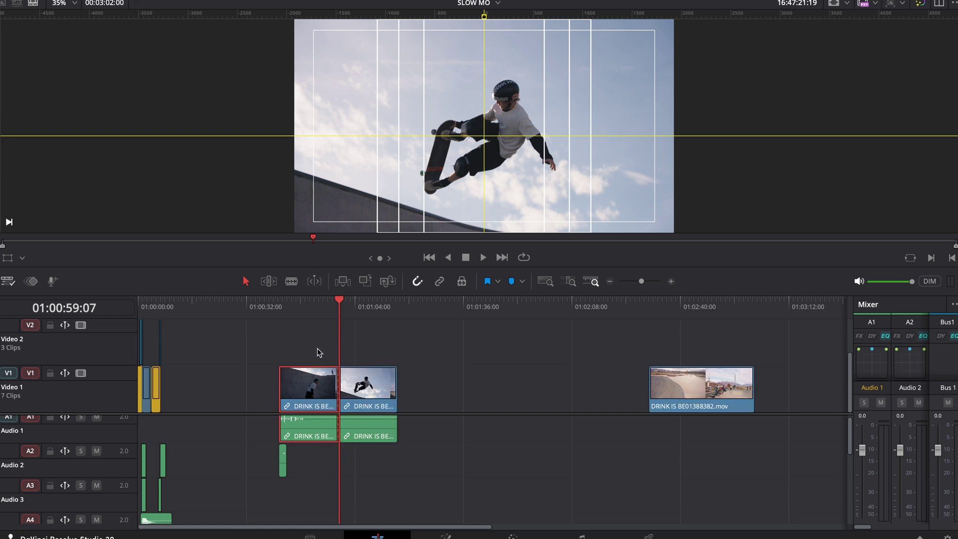
{"action": "left_click_drag", "start_coordinate": [317, 349], "coordinate": [276, 466]}
{"action": "key", "text": "BackSpace"}
{"action": "mouse_move", "coordinate": [340, 307]}
{"action": "left_mouse_down"}
{"action": "mouse_move", "coordinate": [353, 307]}
{"action": "mouse_move", "coordinate": [339, 307]}
{"action": "left_mouse_up"}
{"action": "key", "text": "space"}
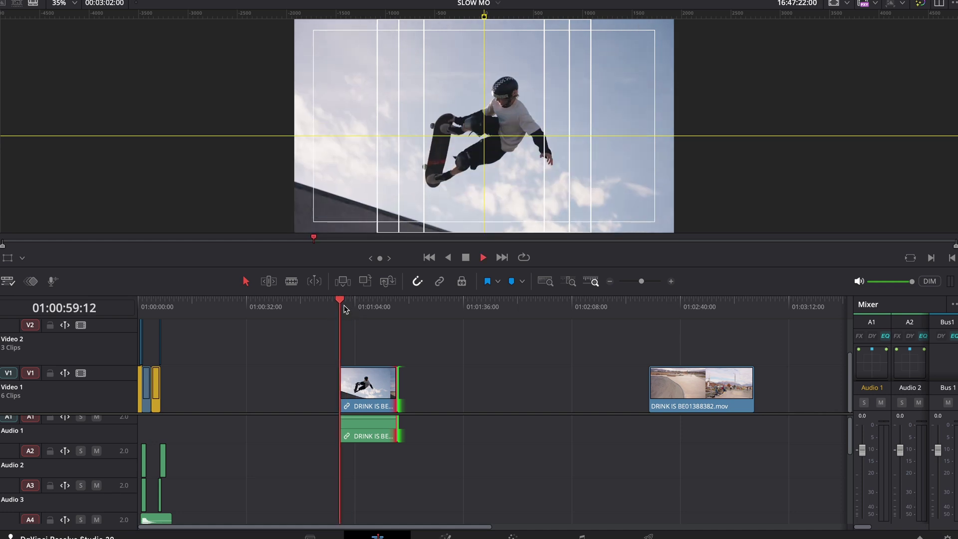
Slow the remaining clip to 10% speed.
{"action": "double_click", "coordinate": [371, 402]}
{"action": "key", "text": "r"}
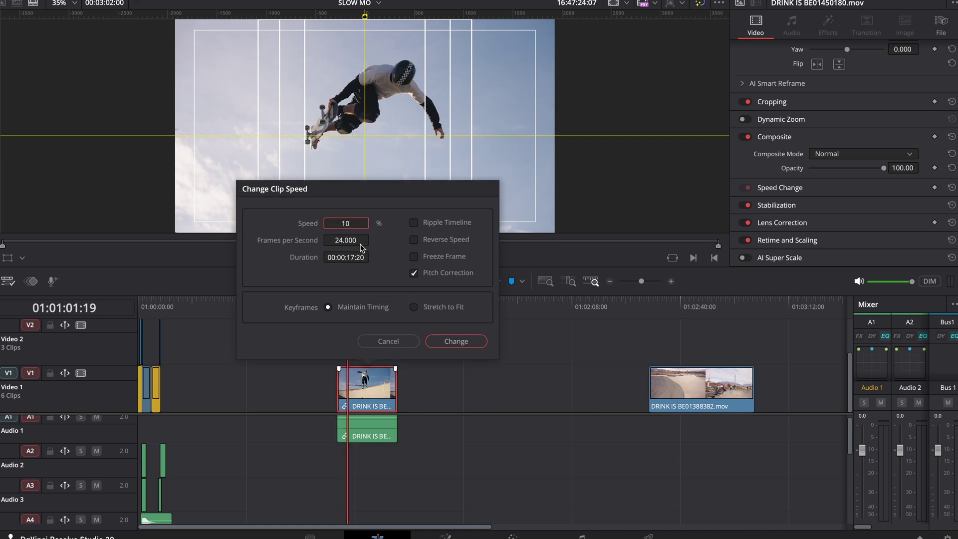
{"action": "key", "text": "Return"}
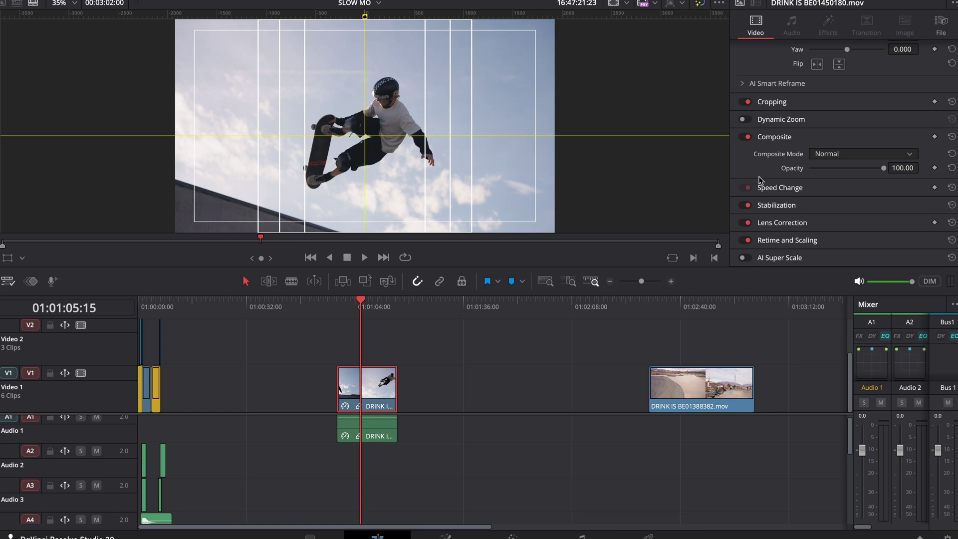
Set the clip's Retime Process to Optical Flow and preview the slow motion.
{"action": "left_click", "coordinate": [796, 241]}
{"action": "scroll", "coordinate": [866, 199], "scroll_direction": "down", "scroll_amount": 3}
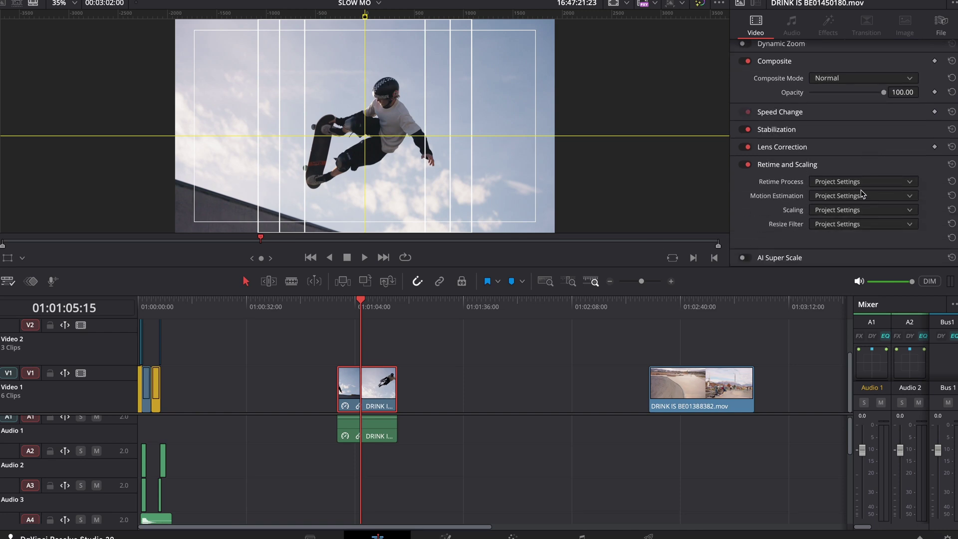
{"action": "left_click", "coordinate": [857, 183]}
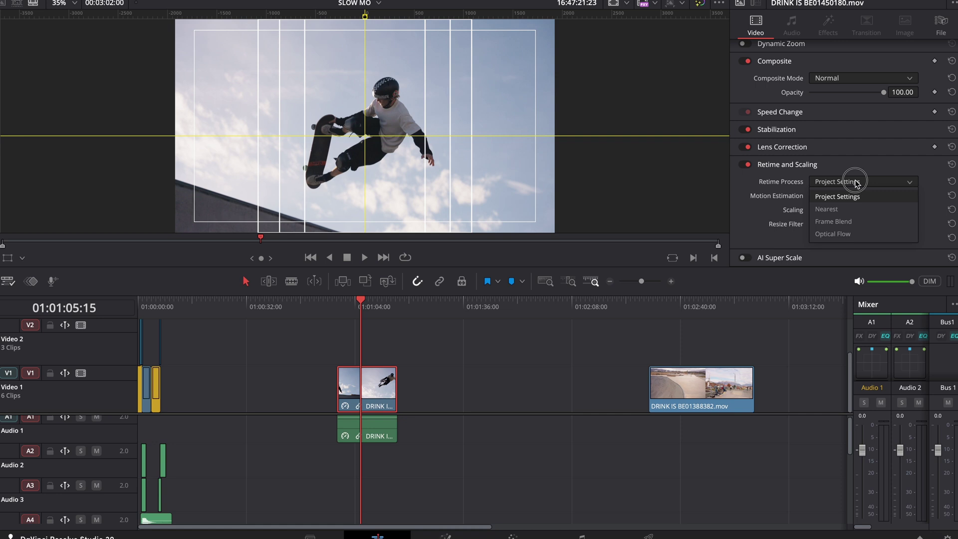
{"action": "left_click", "coordinate": [841, 234]}
{"action": "left_click", "coordinate": [340, 303]}
{"action": "key", "text": "space"}
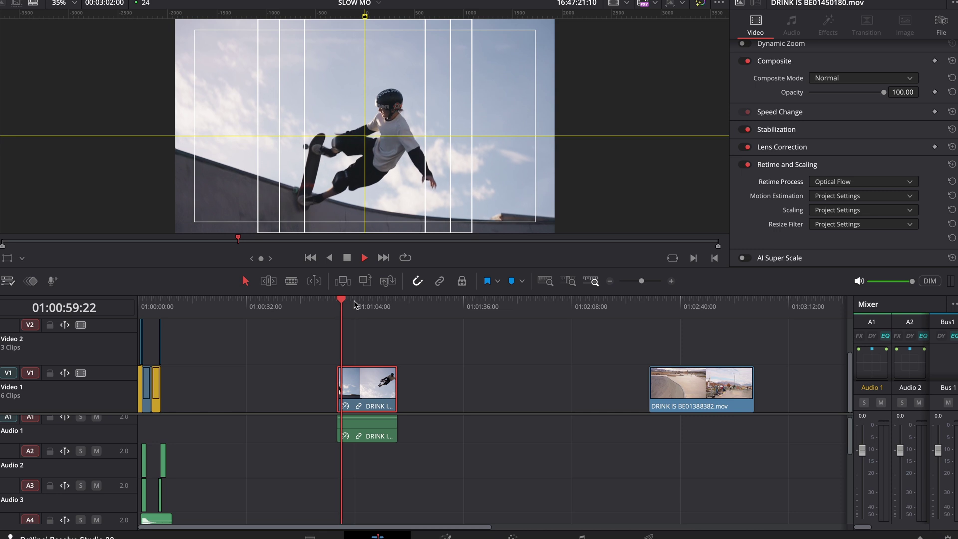
{"action": "left_click", "coordinate": [353, 303]}
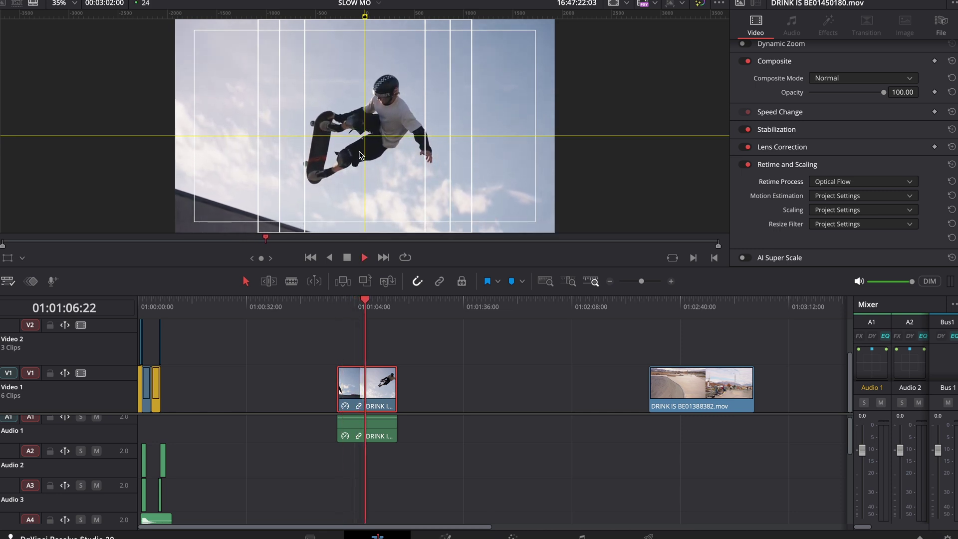
{"action": "key", "text": "space"}
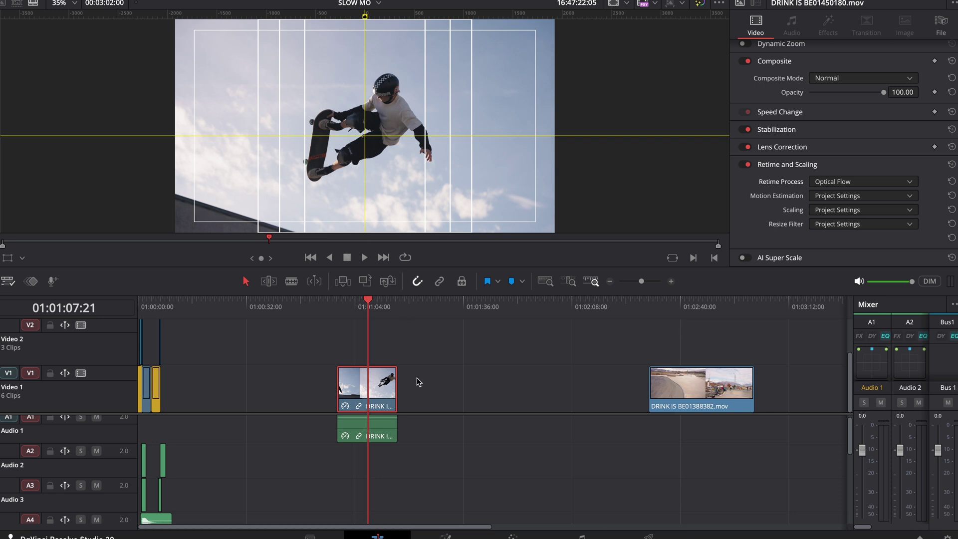
{"action": "key", "text": "space"}
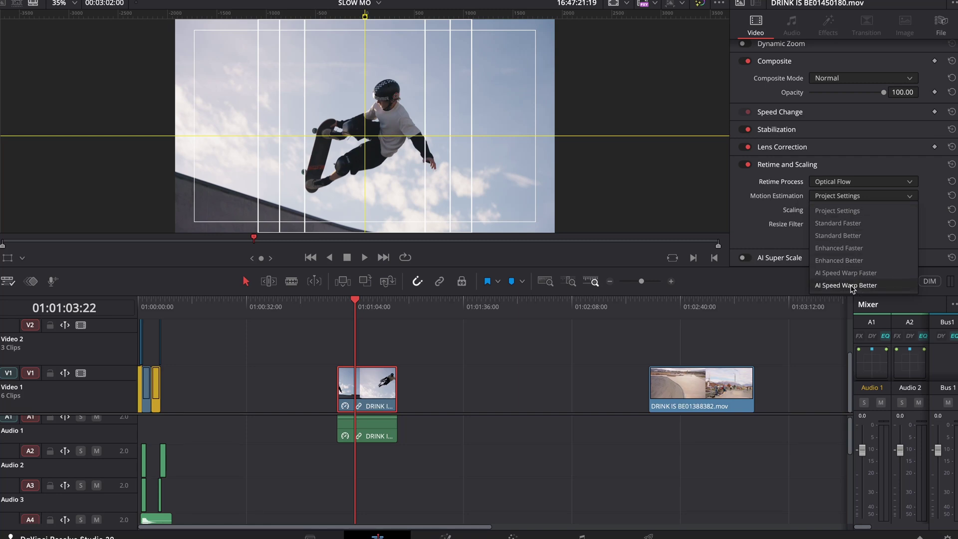
Set Motion Estimation to AI Speed Warp Better and review the result.
{"action": "left_click", "coordinate": [852, 287]}
{"action": "left_click_drag", "start_coordinate": [367, 308], "coordinate": [370, 308]}
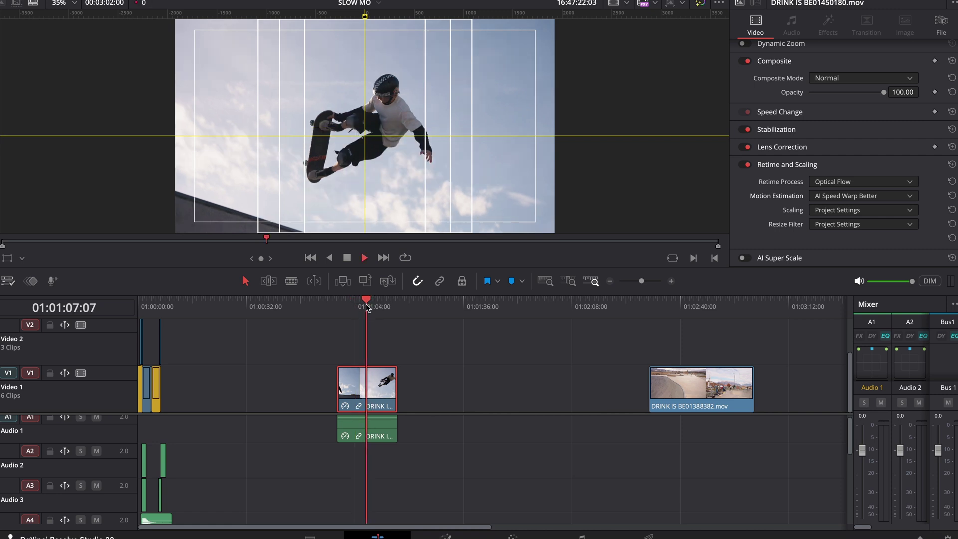
{"action": "key", "text": "space"}
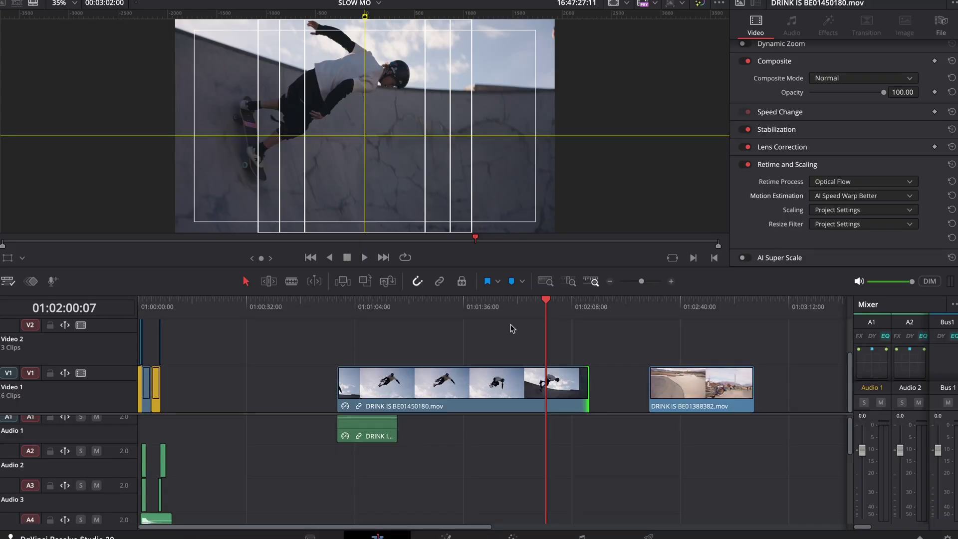
Render the slowed clip in place as a QuickTime ProRes 422 Render.mov.
{"action": "right_click", "coordinate": [453, 397]}
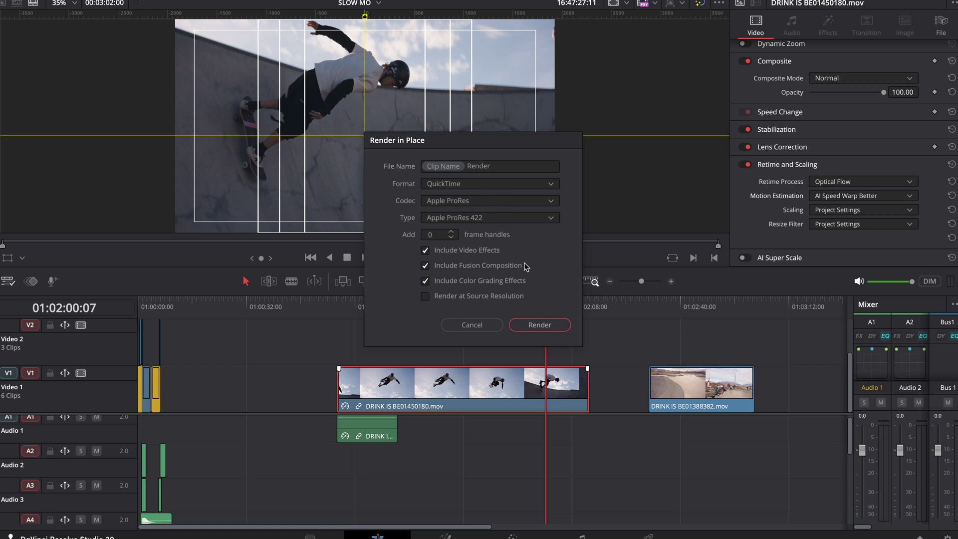
{"action": "left_click", "coordinate": [530, 327]}
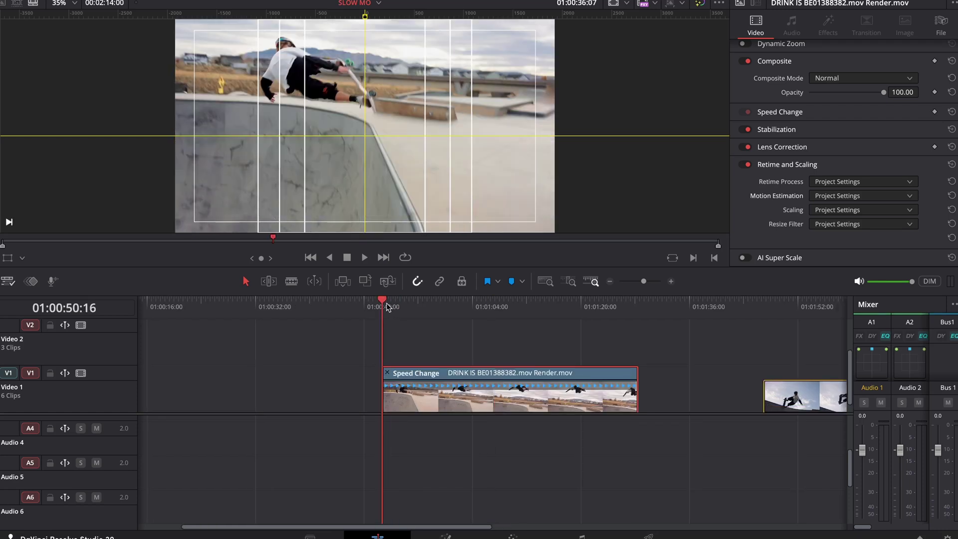
Add a speed point at the trick on the second skate clip.
{"action": "left_click_drag", "start_coordinate": [387, 307], "coordinate": [504, 321]}
{"action": "key", "text": "ctrl+r"}
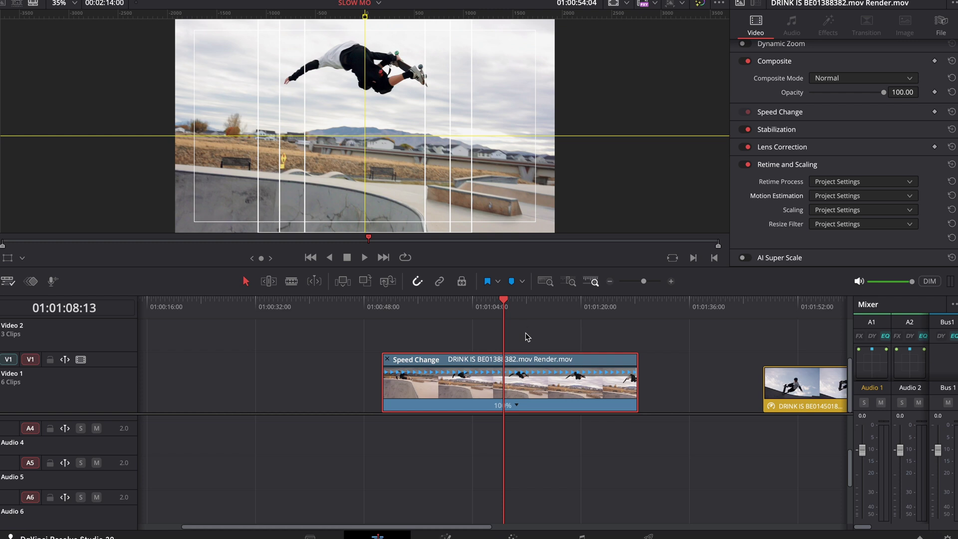
{"action": "key", "text": "ctrl+r"}
{"action": "key", "text": "ctrl+r"}
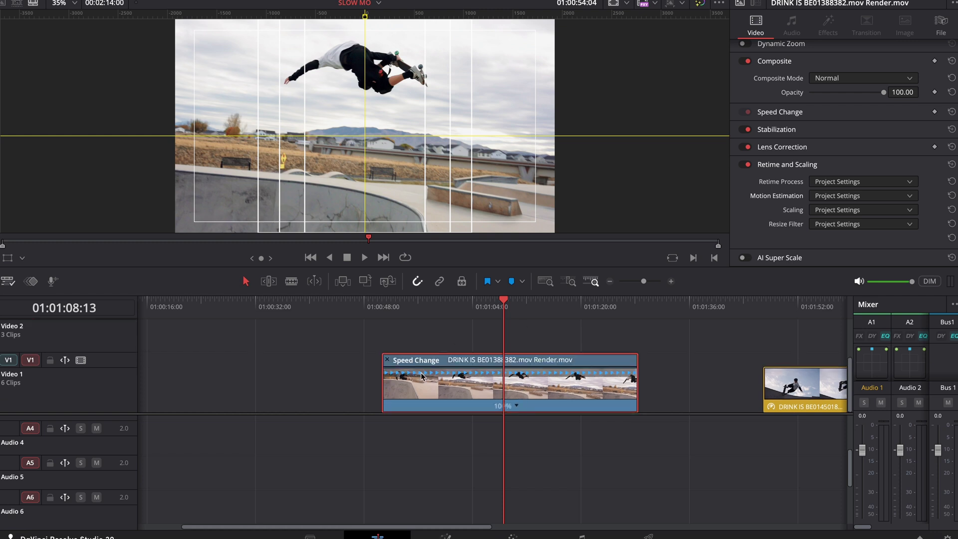
{"action": "left_click", "coordinate": [517, 406]}
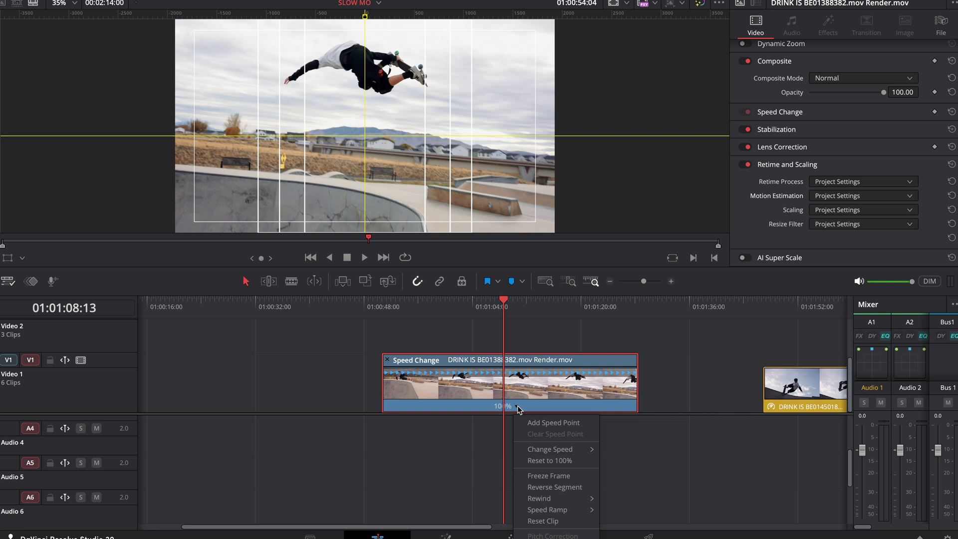
{"action": "left_click", "coordinate": [553, 423]}
Speed the segment before the speed point up to 800% and preview the ramp.
{"action": "key", "text": "ctrl+equal"}
{"action": "left_click", "coordinate": [378, 406]}
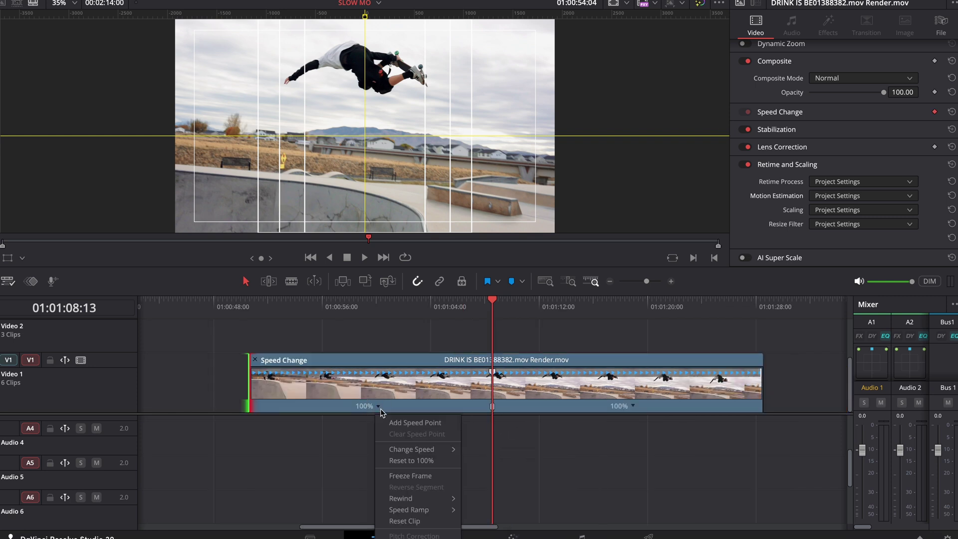
{"action": "mouse_move", "coordinate": [425, 452]}
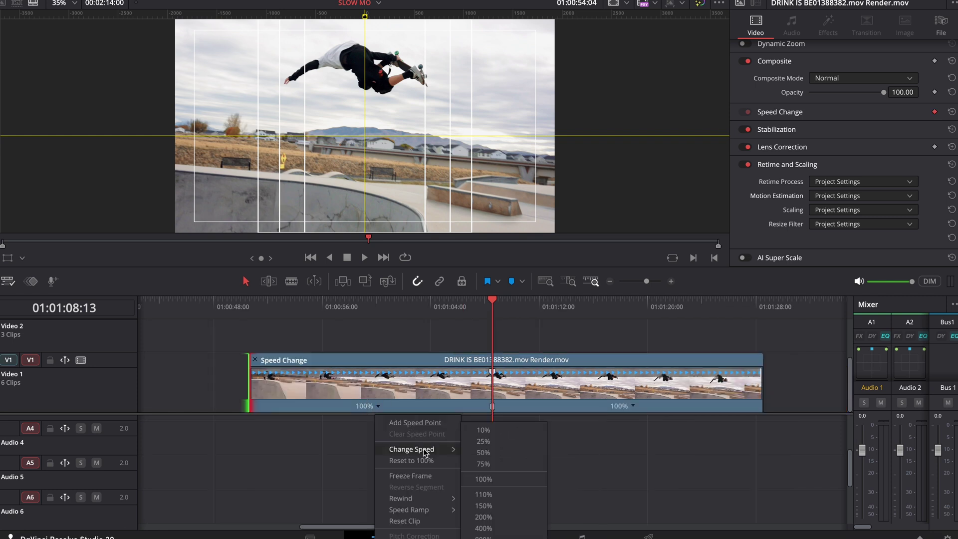
{"action": "left_click", "coordinate": [492, 536]}
{"action": "left_click", "coordinate": [256, 305]}
{"action": "key", "text": "space"}
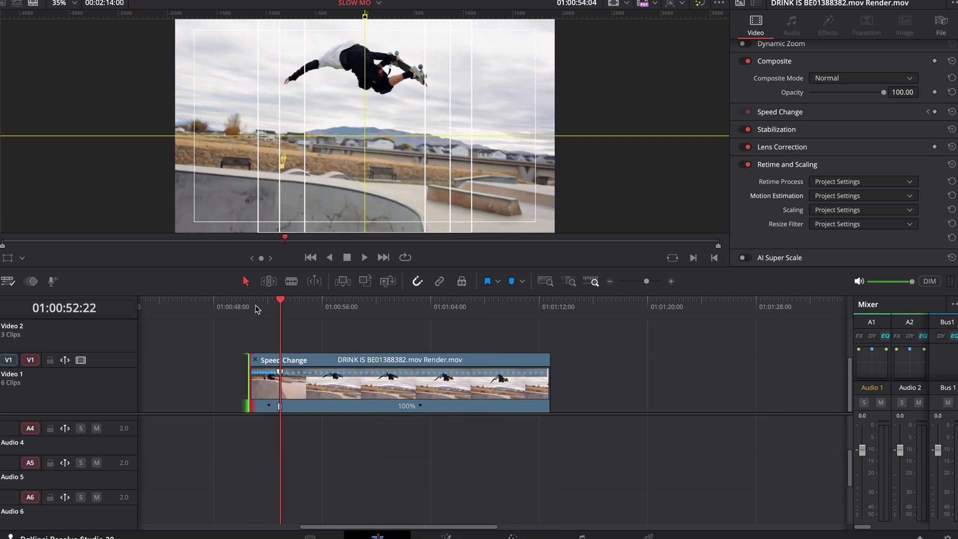
{"action": "left_click", "coordinate": [255, 307]}
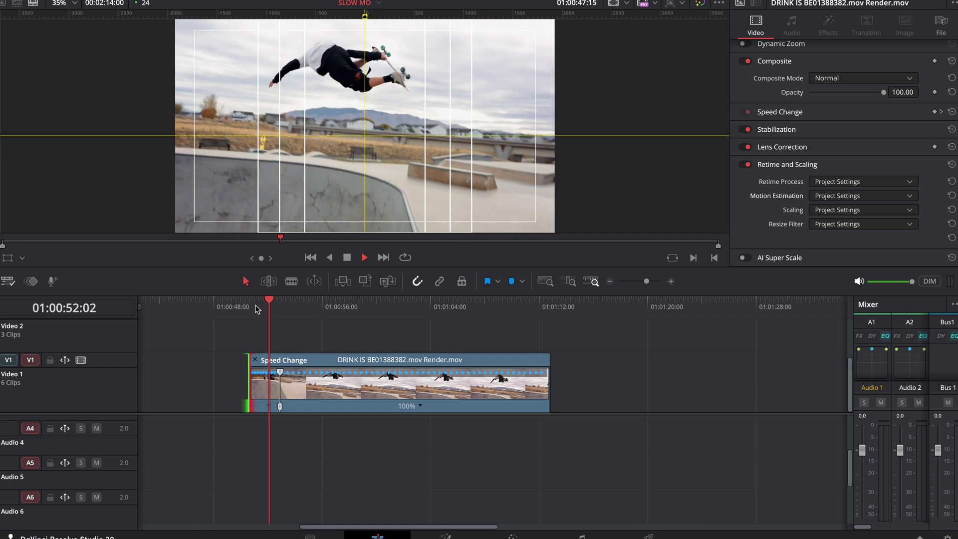
Open the retime speed curve graph and shift the speed change slightly earlier.
{"action": "key", "text": "space"}
{"action": "left_click", "coordinate": [31, 282]}
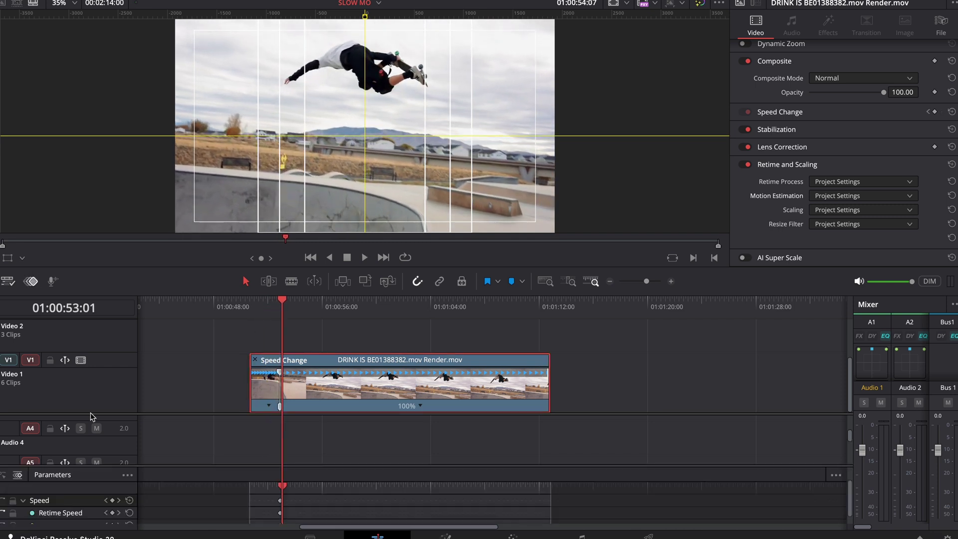
{"action": "scroll", "coordinate": [96, 417], "scroll_direction": "down", "scroll_amount": 3}
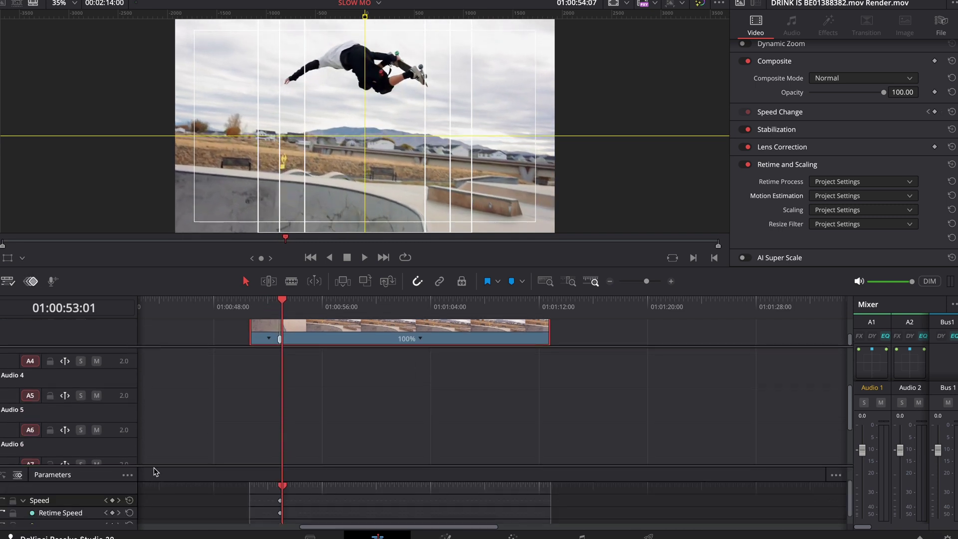
{"action": "left_click_drag", "start_coordinate": [155, 466], "coordinate": [128, 397]}
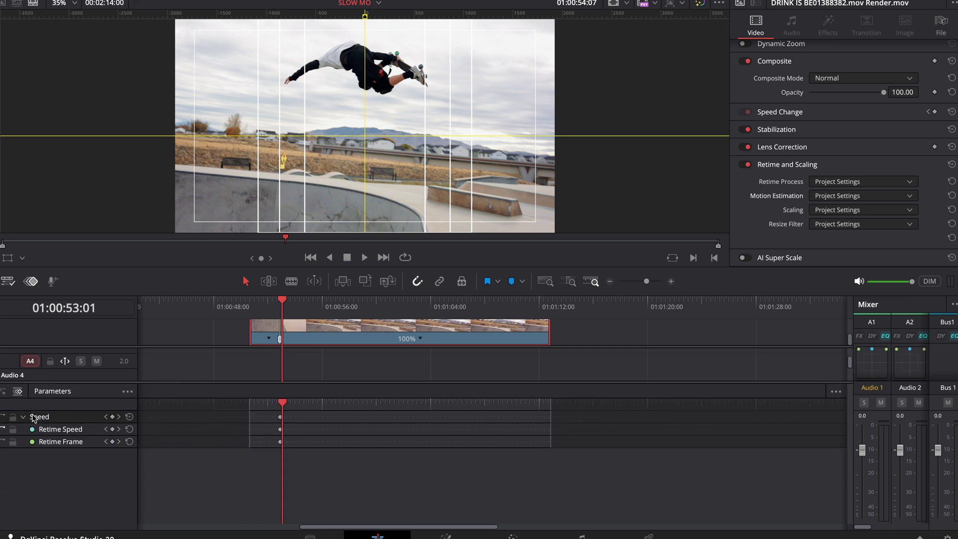
{"action": "left_click", "coordinate": [17, 391]}
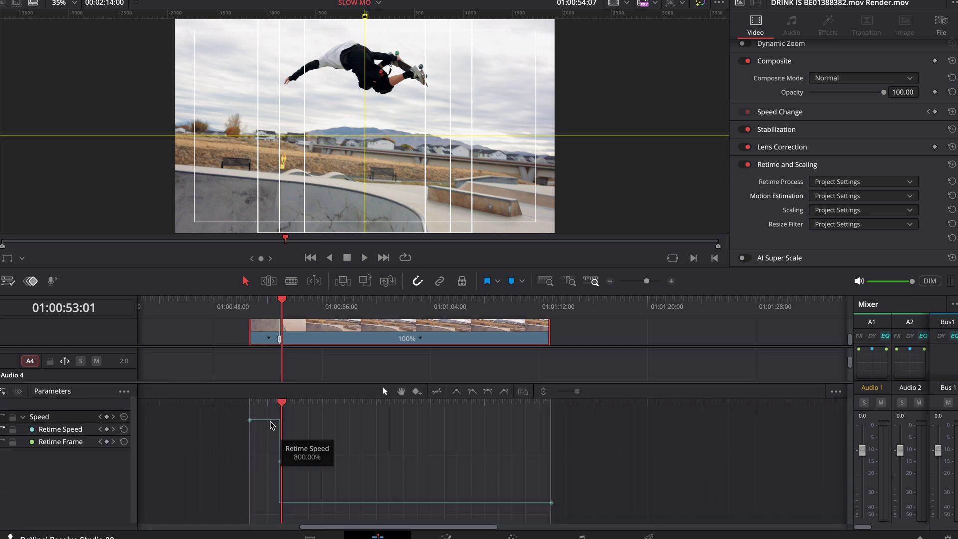
{"action": "left_click_drag", "start_coordinate": [279, 435], "coordinate": [265, 351]}
{"action": "mouse_move", "coordinate": [259, 422]}
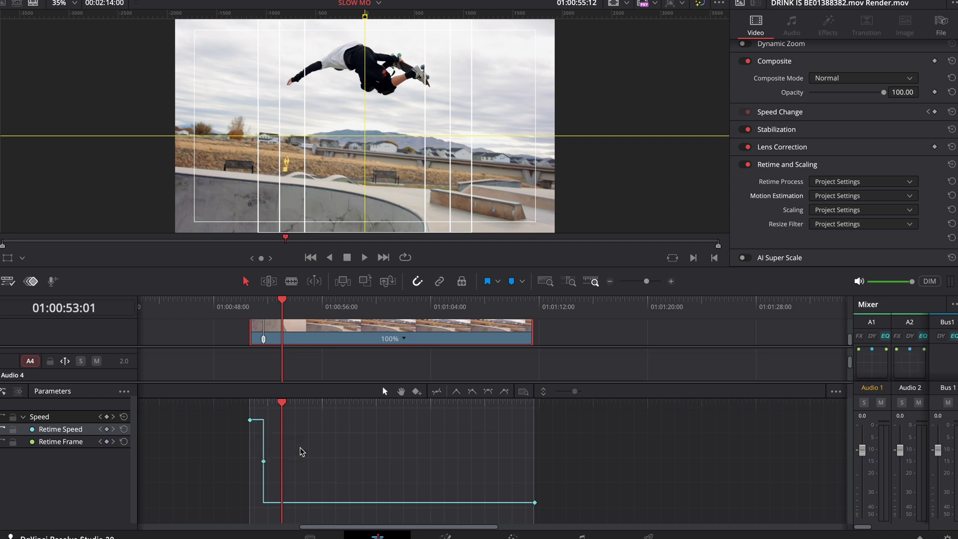
Ease the lower Retime Speed keyframe and stretch its Bezier handles into a smooth curve.
{"action": "left_click_drag", "start_coordinate": [316, 448], "coordinate": [240, 474]}
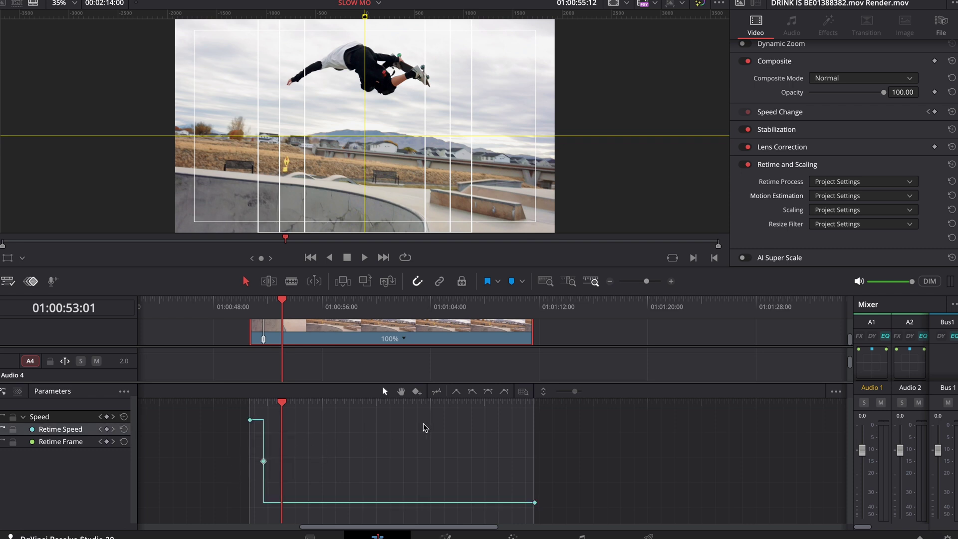
{"action": "left_click", "coordinate": [494, 393]}
{"action": "scroll", "coordinate": [333, 437], "scroll_direction": "up", "scroll_amount": 3}
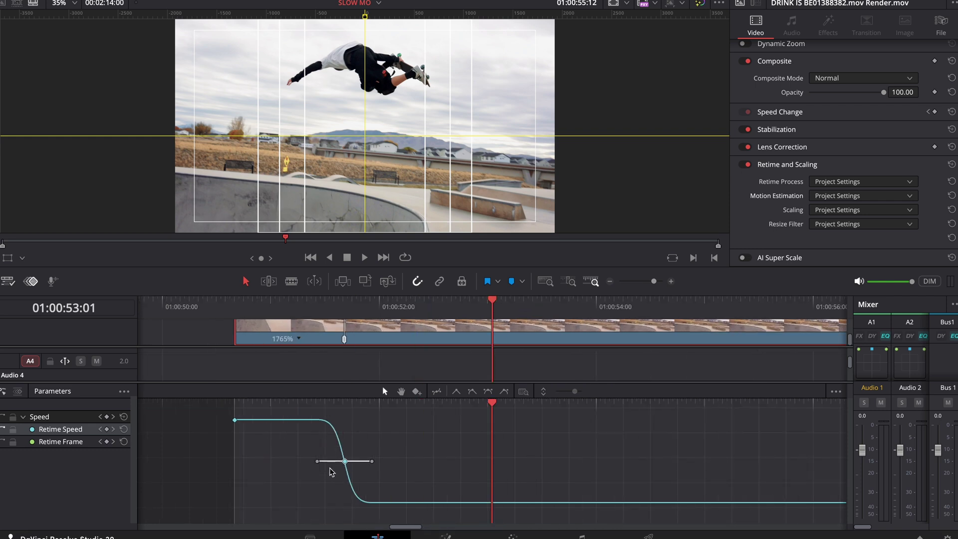
{"action": "mouse_move", "coordinate": [372, 461]}
{"action": "left_mouse_down"}
{"action": "mouse_move", "coordinate": [405, 461]}
{"action": "mouse_move", "coordinate": [380, 460]}
{"action": "left_mouse_up"}
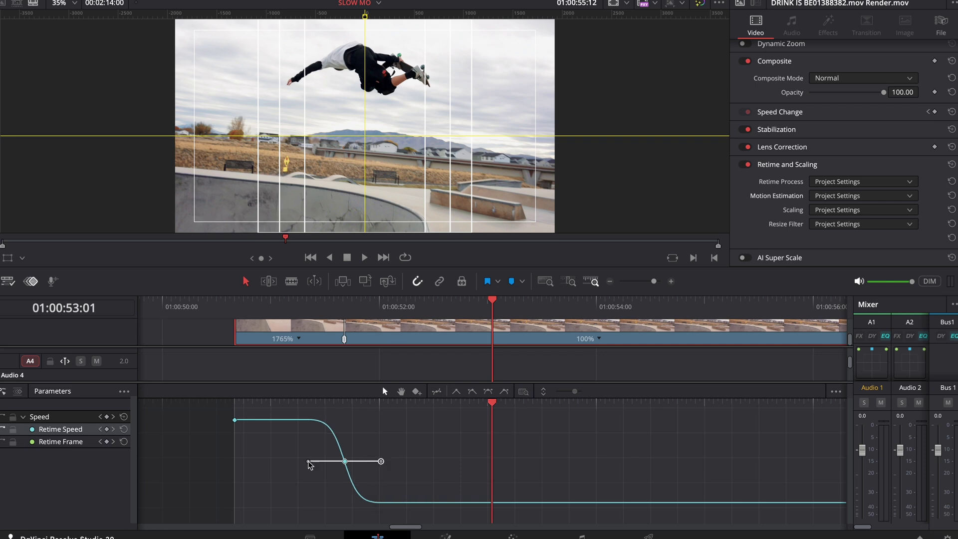
{"action": "left_click_drag", "start_coordinate": [309, 462], "coordinate": [340, 461]}
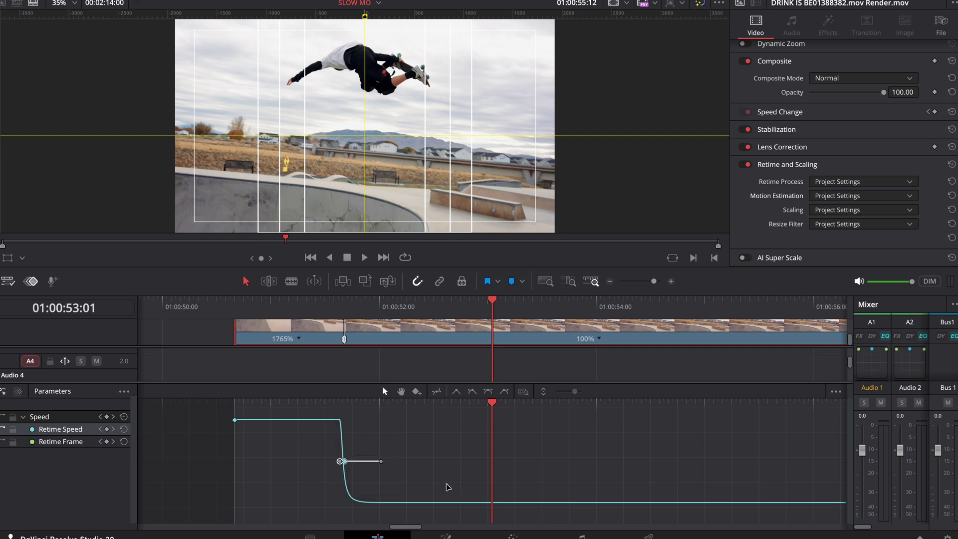
{"action": "left_click_drag", "start_coordinate": [380, 461], "coordinate": [546, 461]}
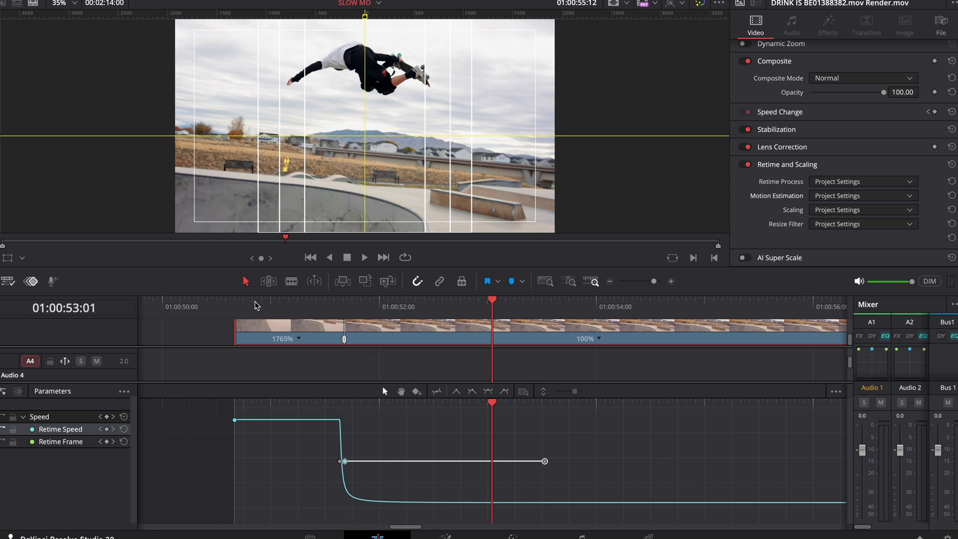
Preview the eased ramp down to 100% several times, then shrink the keyframe panel.
{"action": "left_click", "coordinate": [255, 306]}
{"action": "key", "text": "space"}
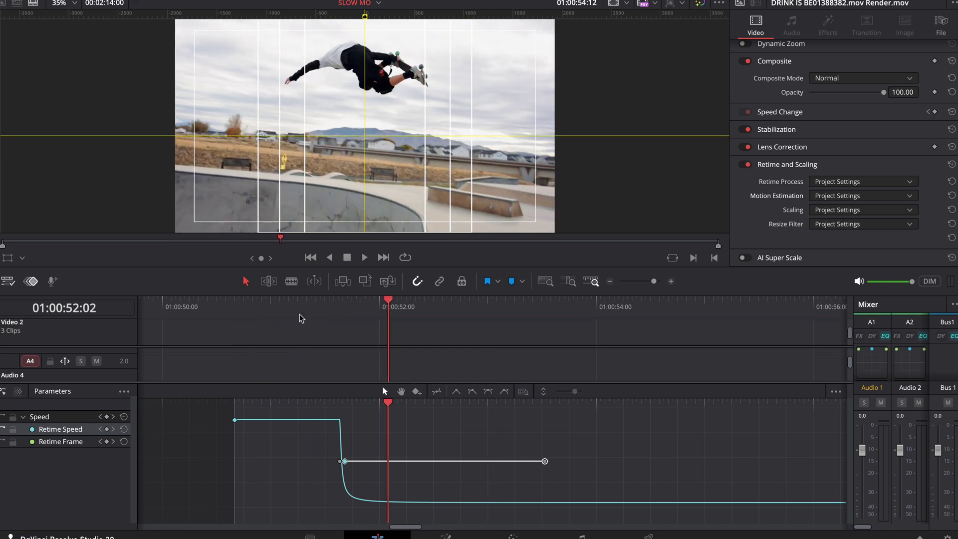
{"action": "left_click", "coordinate": [309, 306]}
{"action": "key", "text": "space"}
{"action": "left_click", "coordinate": [306, 411]}
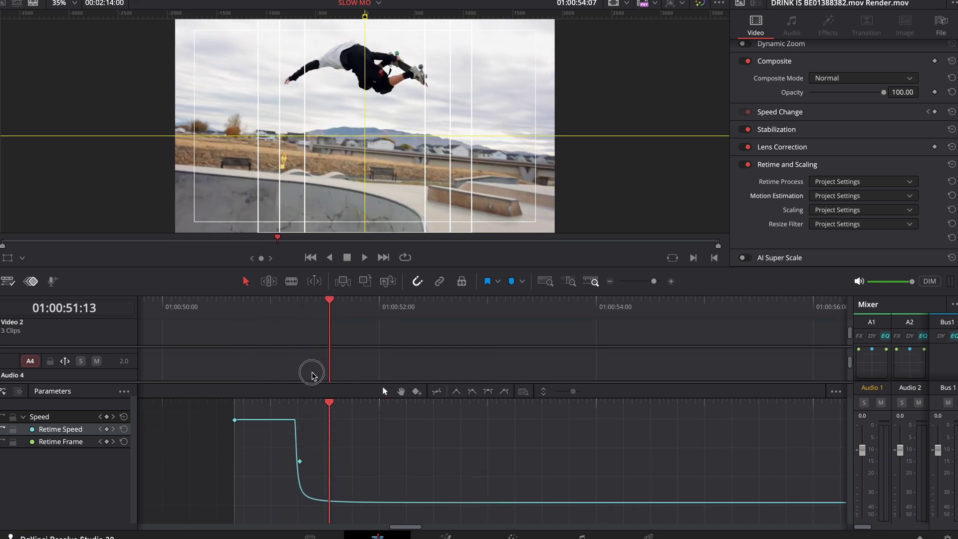
{"action": "left_click", "coordinate": [254, 306]}
{"action": "key", "text": "space"}
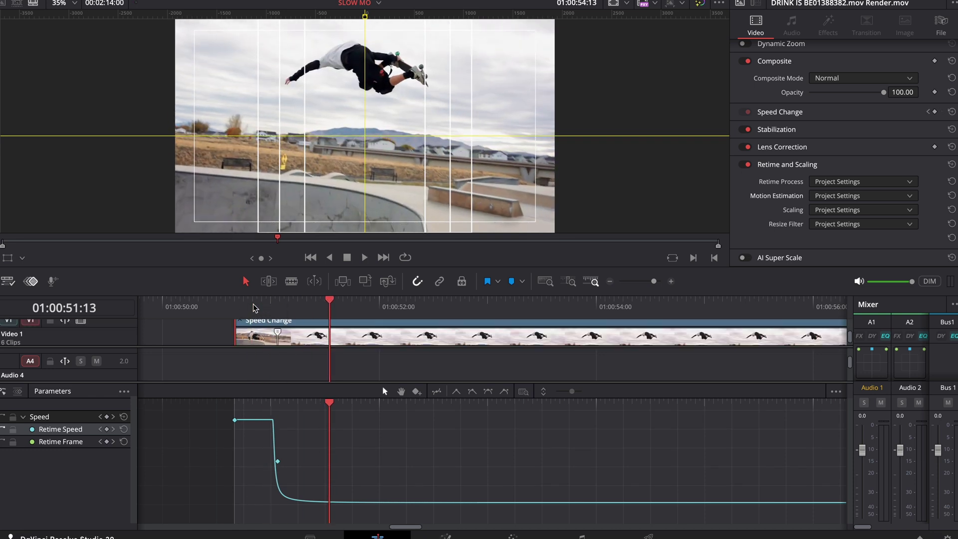
{"action": "left_click", "coordinate": [254, 307]}
{"action": "key", "text": "space"}
{"action": "left_click", "coordinate": [254, 306]}
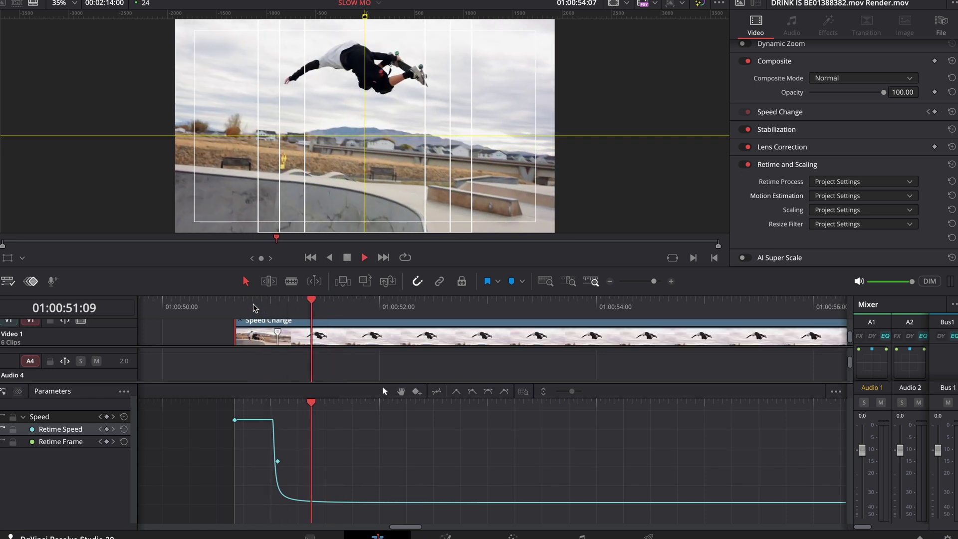
{"action": "left_click", "coordinate": [255, 307]}
{"action": "key", "text": "space"}
{"action": "scroll", "coordinate": [255, 306], "scroll_direction": "down", "scroll_amount": 3}
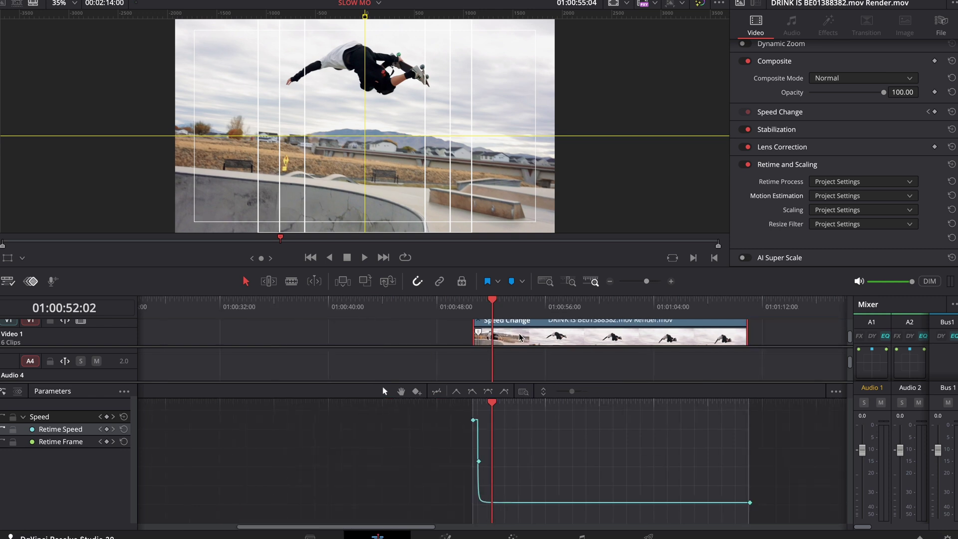
{"action": "left_click_drag", "start_coordinate": [127, 386], "coordinate": [156, 454]}
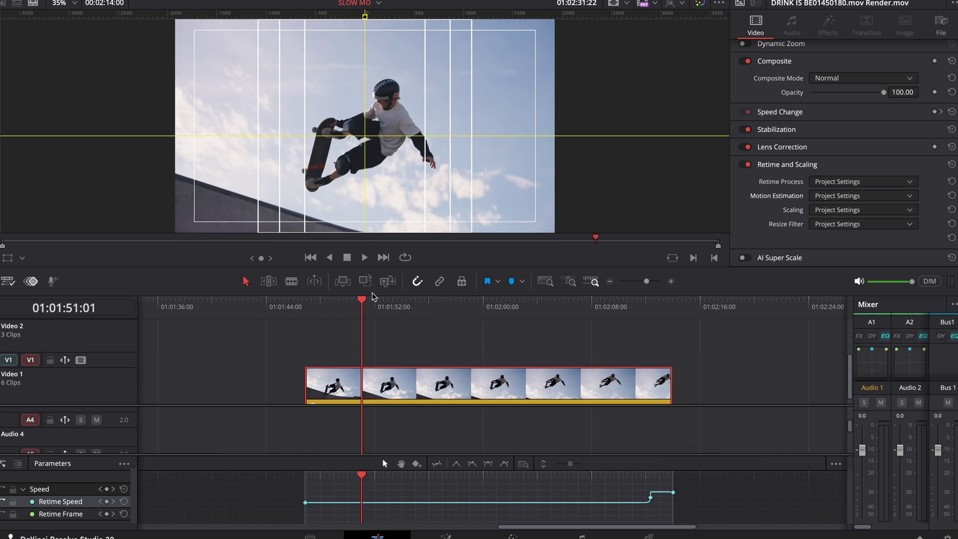
Replace the sky clip's non-linear speed map with a constant 100% speed.
{"action": "left_click_drag", "start_coordinate": [373, 296], "coordinate": [620, 379]}
{"action": "right_click", "coordinate": [645, 388]}
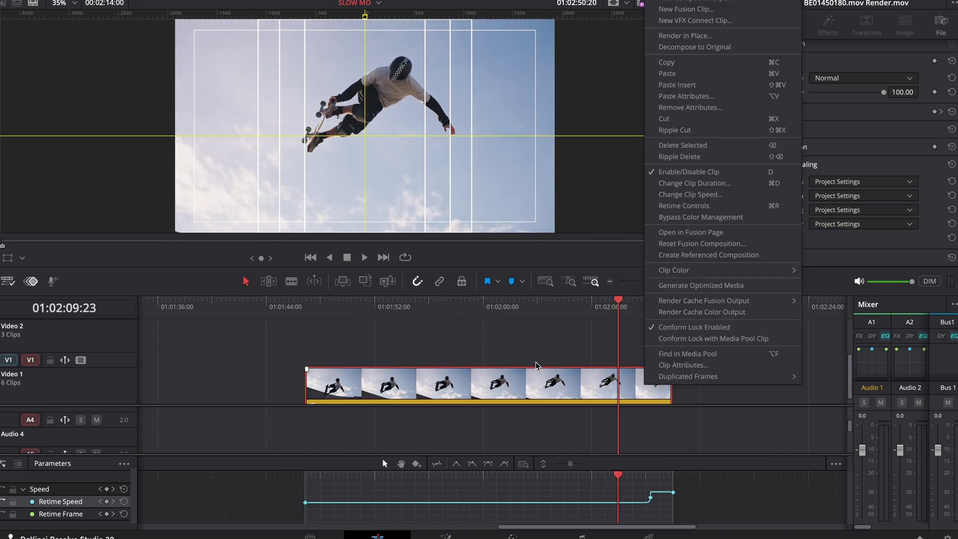
{"action": "key", "text": "Escape"}
{"action": "key", "text": "super+r"}
{"action": "key", "text": "r"}
{"action": "key", "text": "Return"}
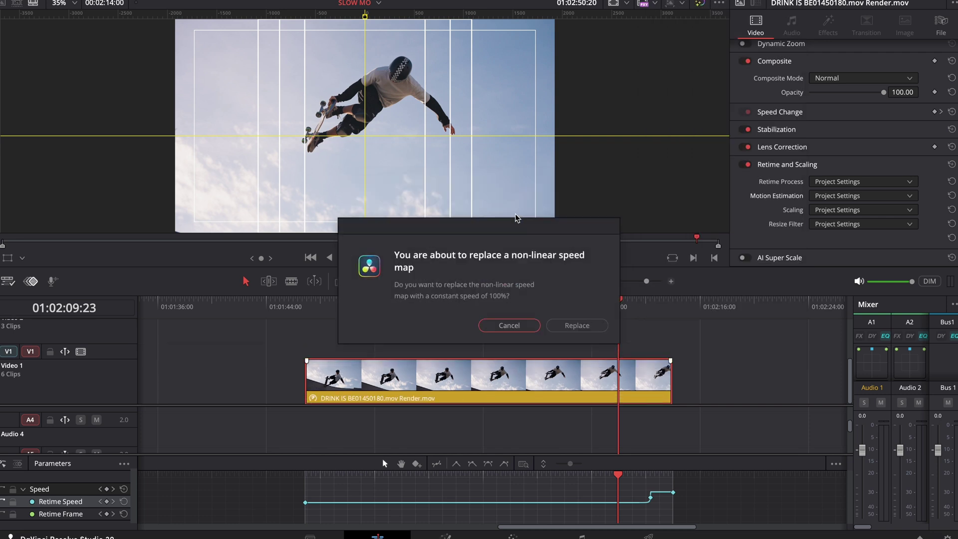
{"action": "left_click", "coordinate": [578, 323]}
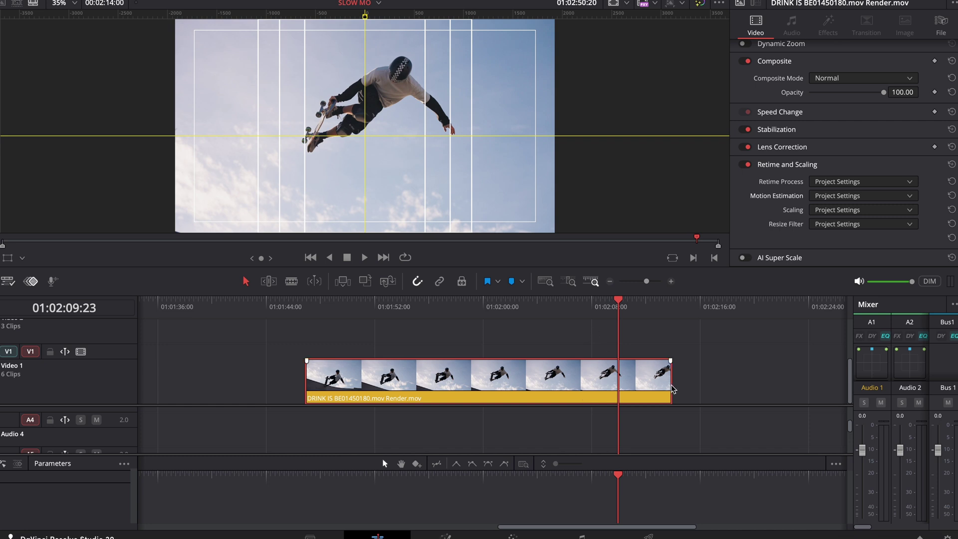
Drag the sky clip's right edge out to lengthen it.
{"action": "left_click_drag", "start_coordinate": [672, 387], "coordinate": [824, 420]}
{"action": "left_click_drag", "start_coordinate": [357, 300], "coordinate": [225, 299]}
{"action": "key", "text": "shift+z"}
{"action": "key", "text": "shift+z"}
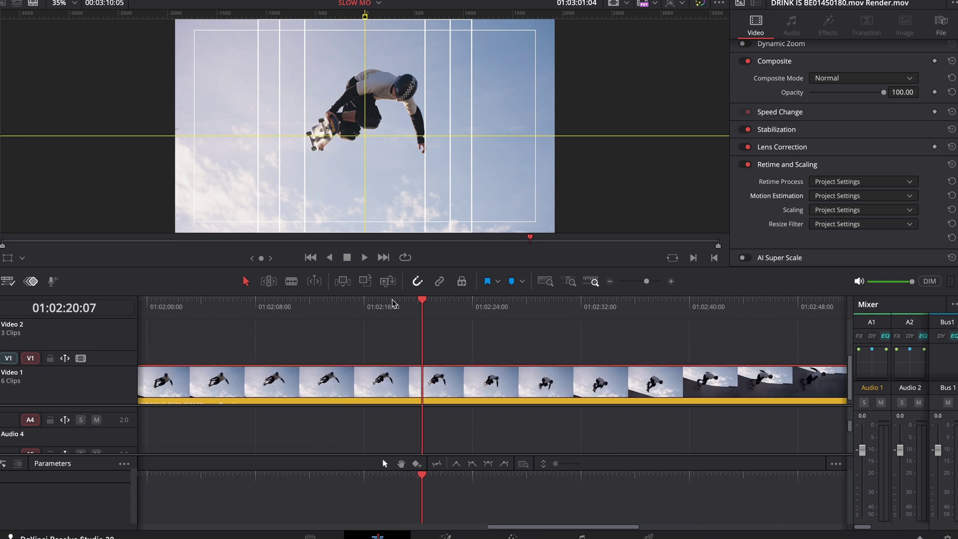
Add a speed point at the playhead on the sky clip.
{"action": "key", "text": "ctrl+r"}
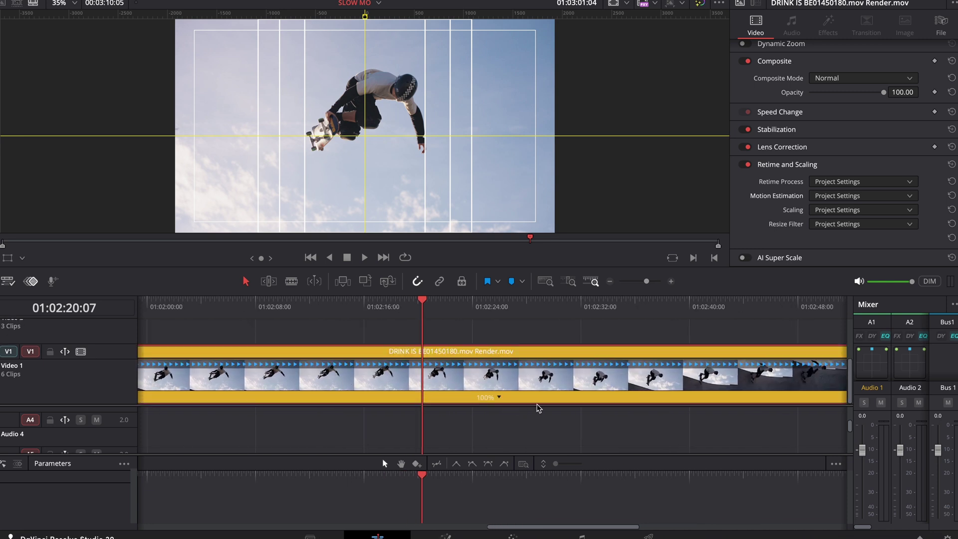
{"action": "left_click", "coordinate": [501, 398]}
{"action": "left_click", "coordinate": [519, 413]}
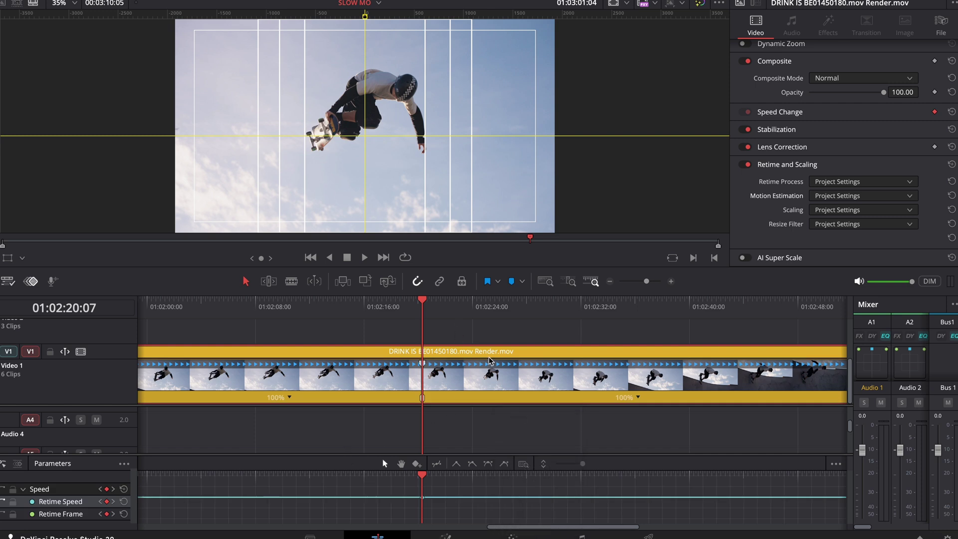
Set the second part to 800%, then drag its speed up to 1536%.
{"action": "left_click", "coordinate": [639, 397]}
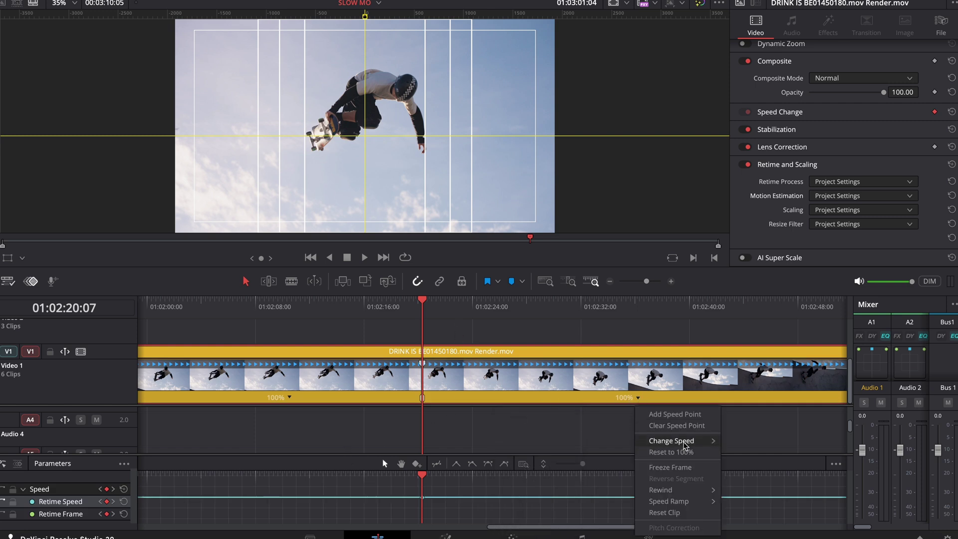
{"action": "mouse_move", "coordinate": [688, 443]}
{"action": "left_click", "coordinate": [739, 537]}
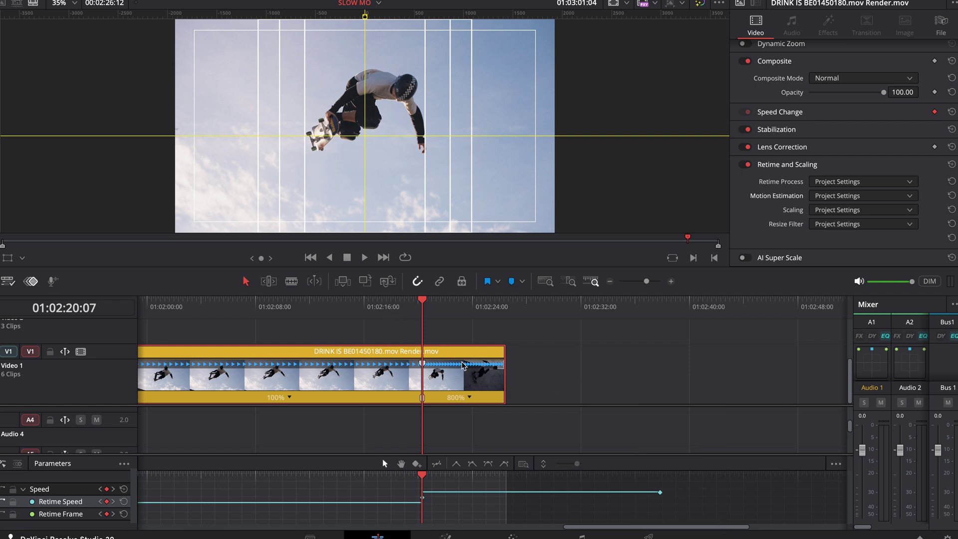
{"action": "left_click_drag", "start_coordinate": [468, 493], "coordinate": [468, 485]}
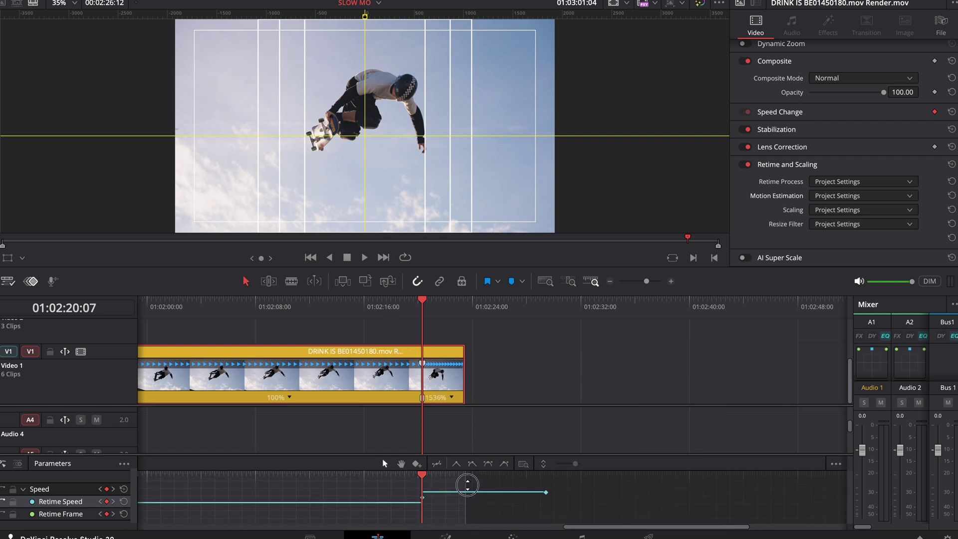
{"action": "left_click_drag", "start_coordinate": [346, 458], "coordinate": [345, 396]}
{"action": "left_click", "coordinate": [358, 449]}
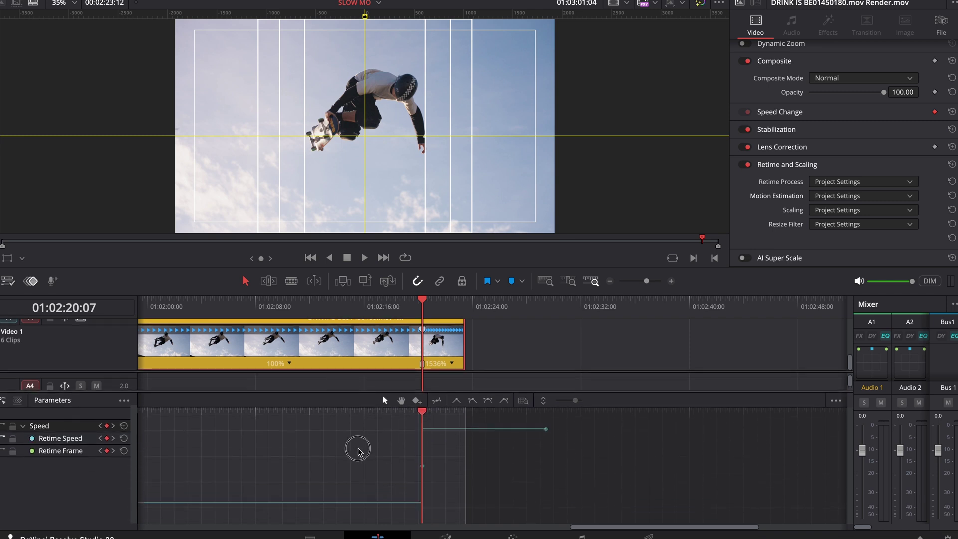
Ease the Retime Speed keyframe and pull its handle in so it rises steeply into 1536%.
{"action": "left_click", "coordinate": [6, 277]}
{"action": "left_click", "coordinate": [30, 282]}
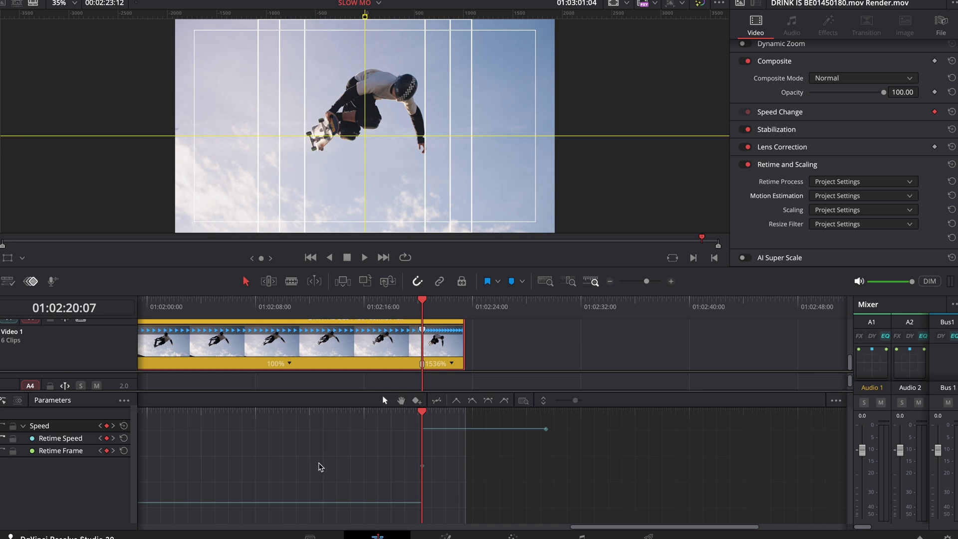
{"action": "left_click", "coordinate": [18, 403]}
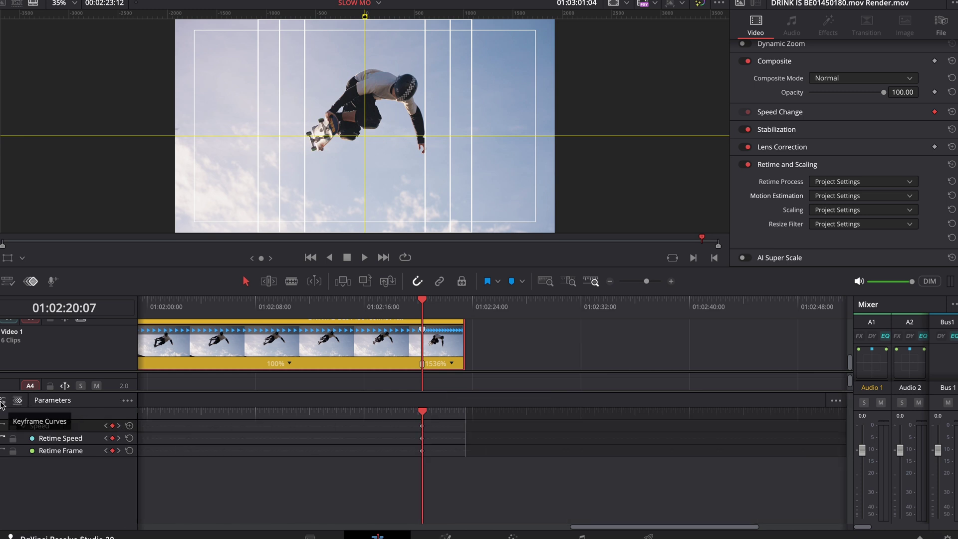
{"action": "left_click", "coordinate": [4, 404]}
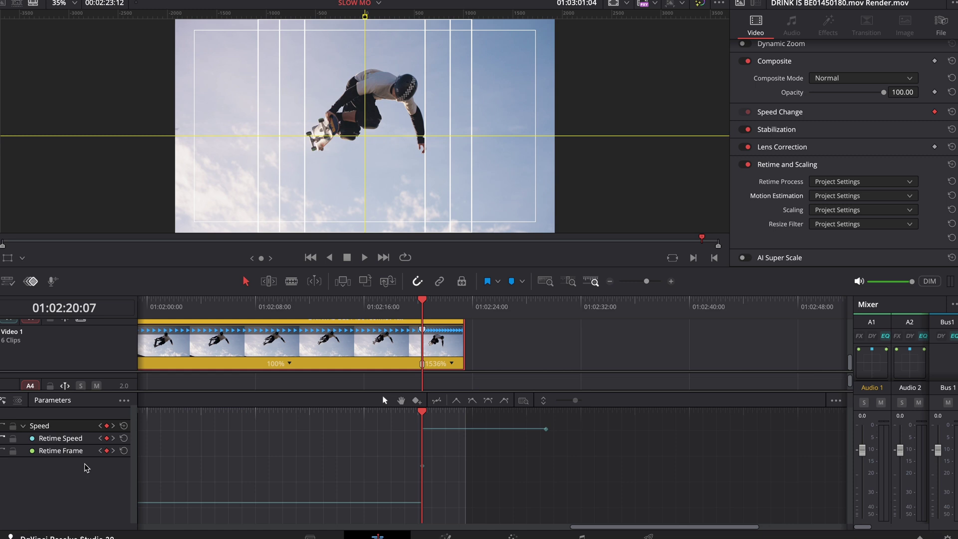
{"action": "left_click", "coordinate": [423, 466]}
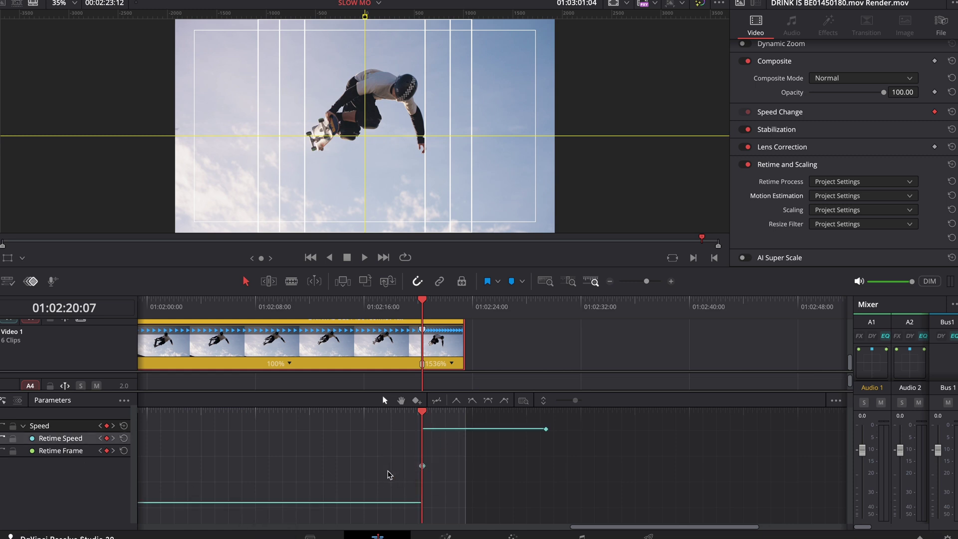
{"action": "left_click", "coordinate": [488, 400]}
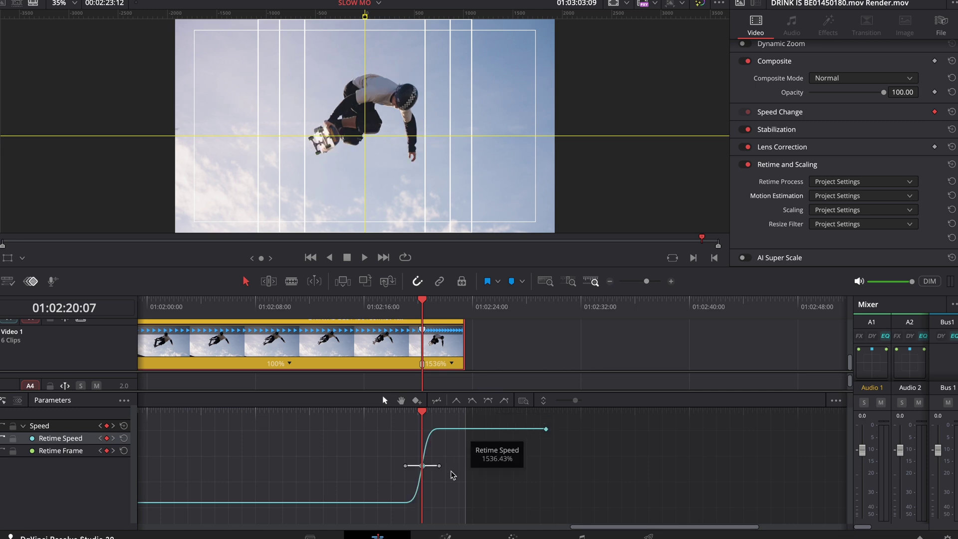
{"action": "left_click_drag", "start_coordinate": [439, 466], "coordinate": [284, 458]}
{"action": "key", "text": "space"}
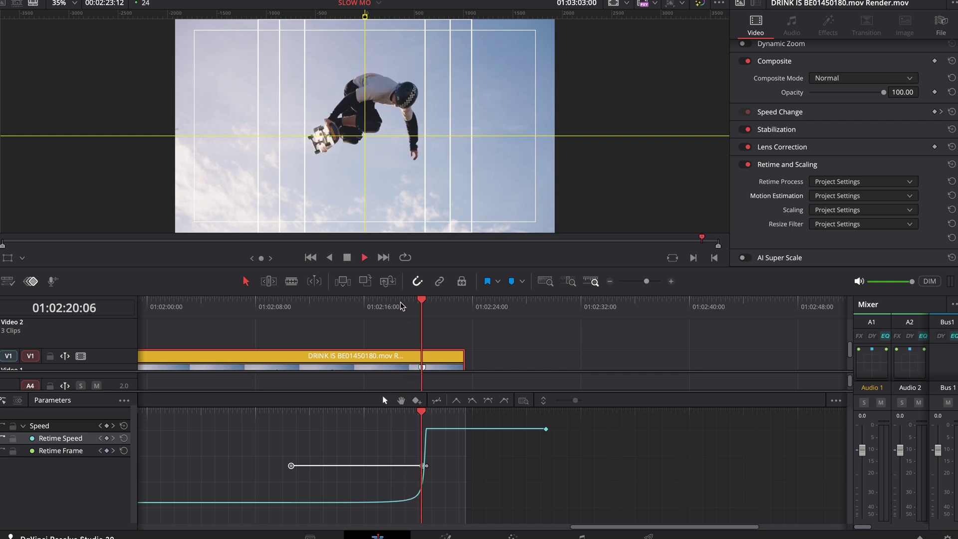
Raise the speed curve so the clip ends sooner and replay the ramp.
{"action": "key", "text": "space"}
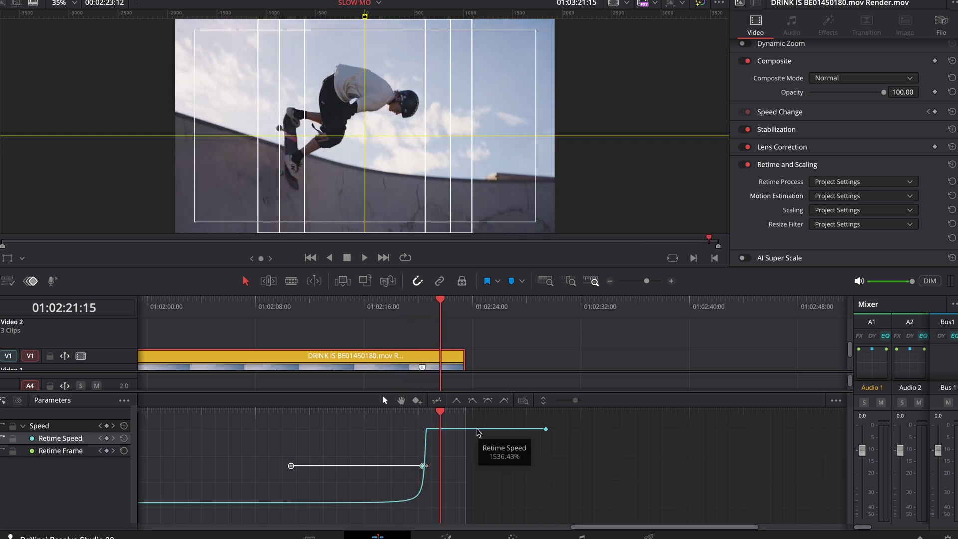
{"action": "left_click_drag", "start_coordinate": [477, 430], "coordinate": [469, 354]}
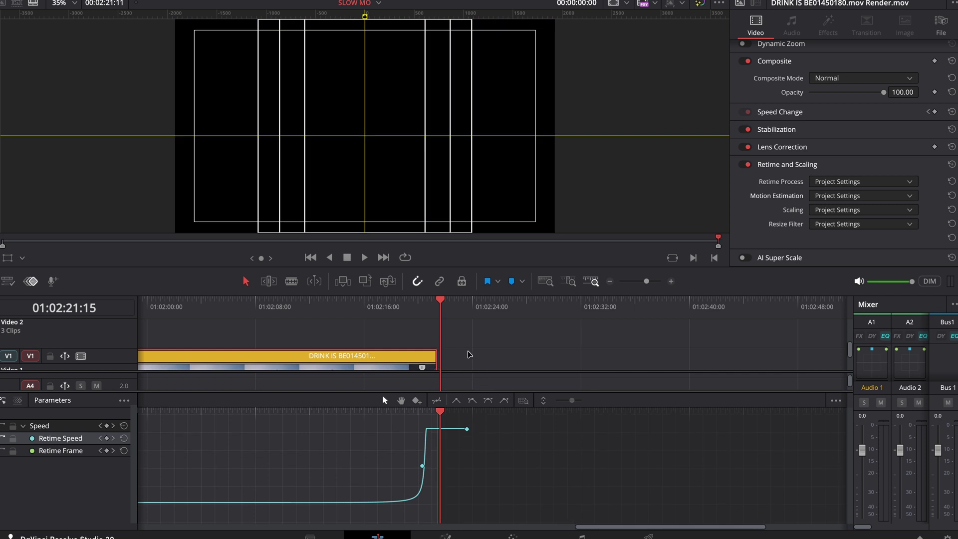
{"action": "left_click", "coordinate": [405, 308]}
{"action": "key", "text": "space"}
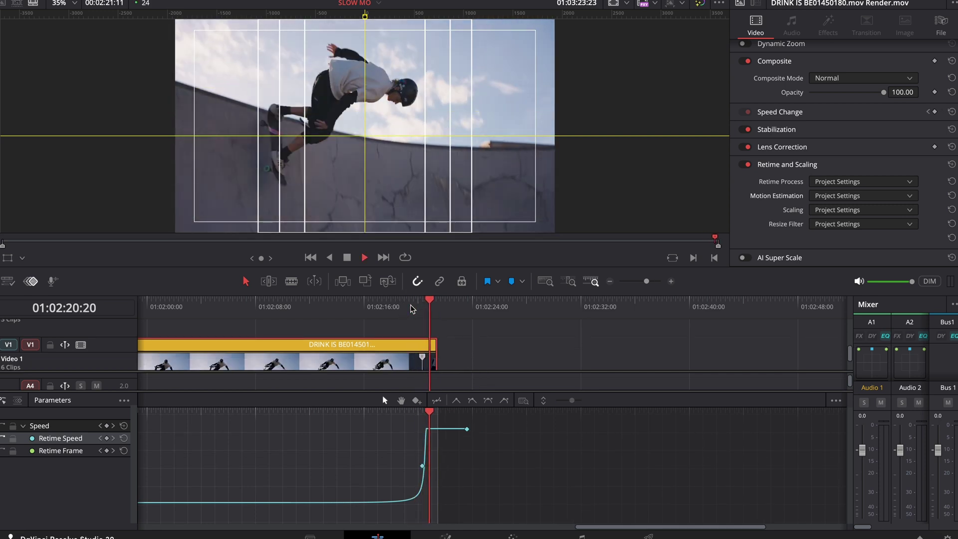
{"action": "left_click", "coordinate": [410, 308]}
{"action": "left_click", "coordinate": [443, 416]}
{"action": "key", "text": "space"}
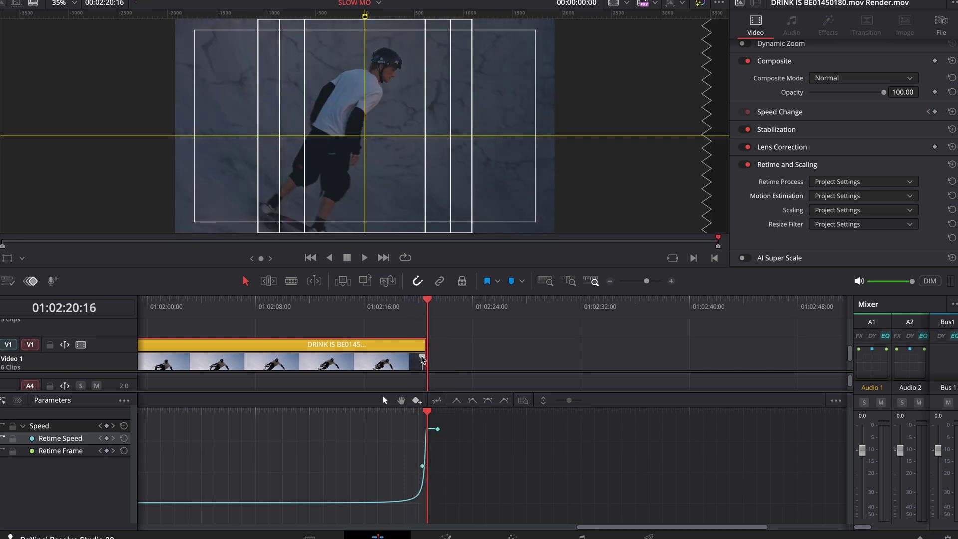
Move the speed change point earlier and extend the clip's end back out.
{"action": "scroll", "coordinate": [429, 355], "scroll_direction": "up", "scroll_amount": 3}
{"action": "key", "text": "ctrl+r"}
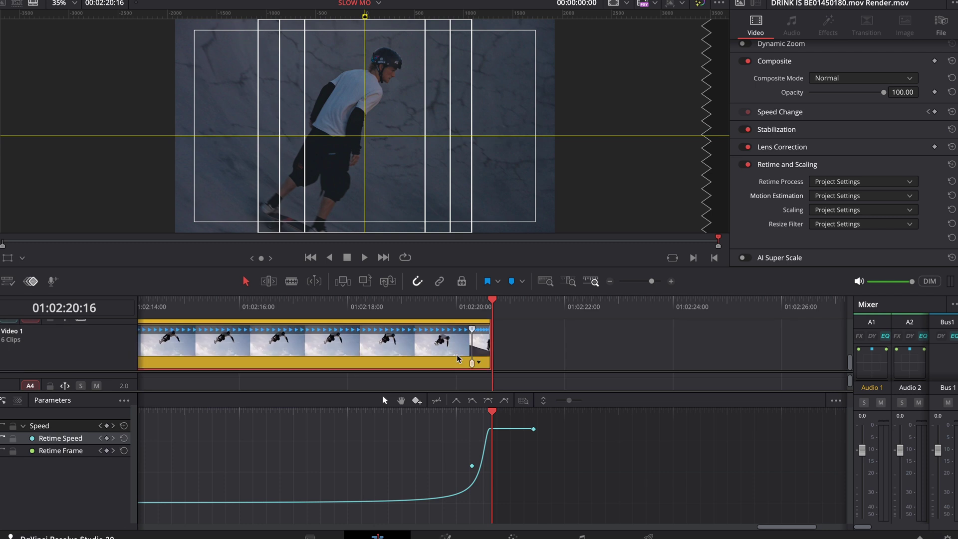
{"action": "mouse_move", "coordinate": [472, 365]}
{"action": "left_mouse_down"}
{"action": "mouse_move", "coordinate": [419, 362]}
{"action": "mouse_move", "coordinate": [480, 352]}
{"action": "left_mouse_up"}
{"action": "left_click", "coordinate": [385, 306]}
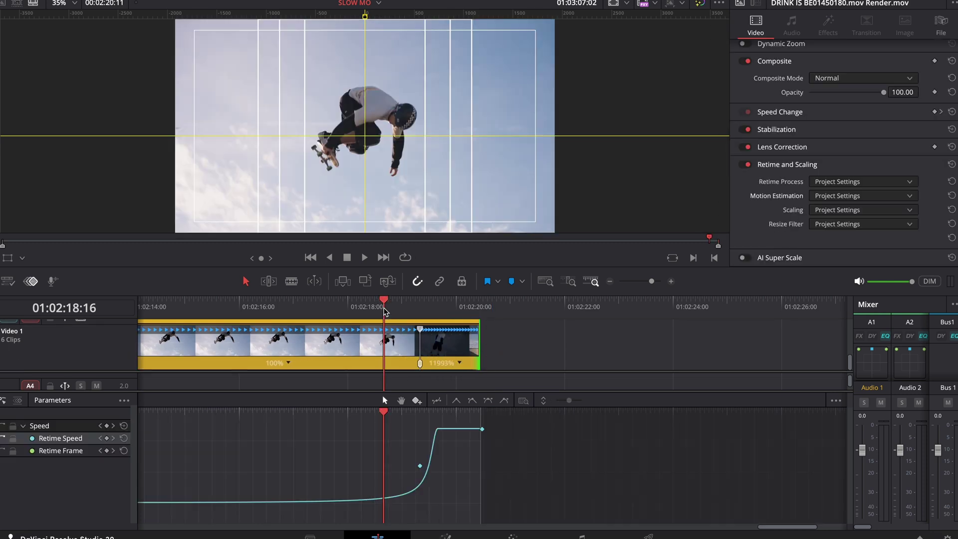
{"action": "key", "text": "space"}
{"action": "left_click", "coordinate": [385, 410]}
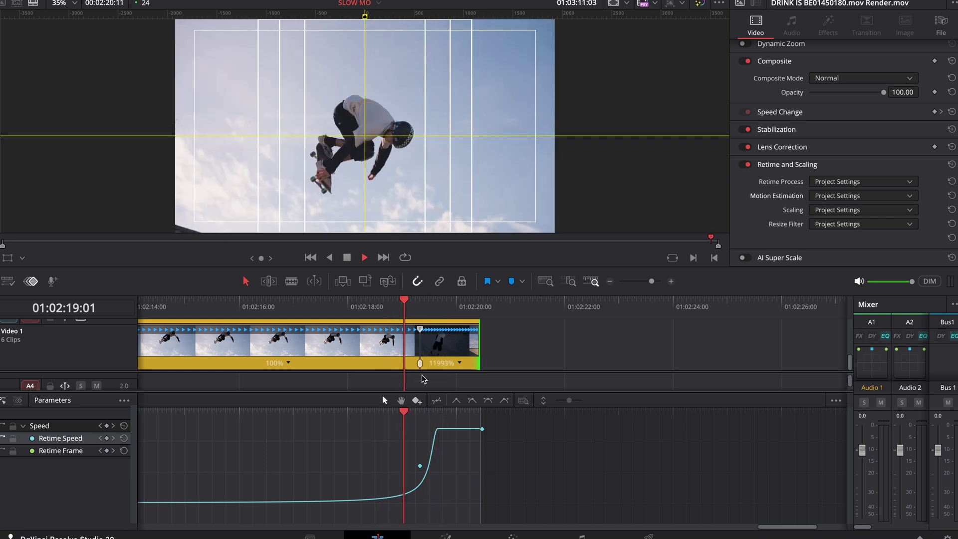
{"action": "key", "text": "space"}
Lengthen the keyframe's Bezier handle for a longer ease into the fast section.
{"action": "left_click", "coordinate": [420, 466]}
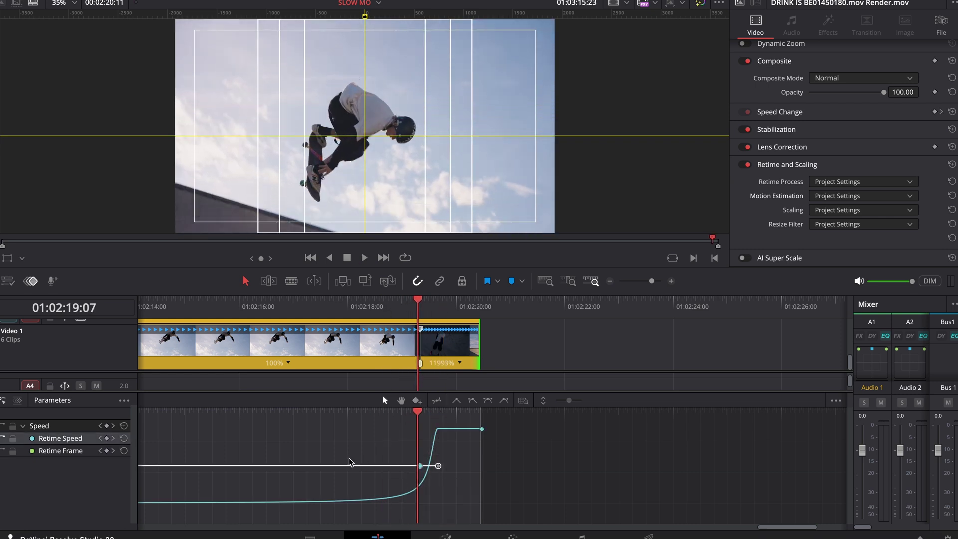
{"action": "key", "text": "ctrl+minus"}
{"action": "left_click_drag", "start_coordinate": [195, 465], "coordinate": [415, 487]}
{"action": "left_click", "coordinate": [422, 305]}
{"action": "key", "text": "space"}
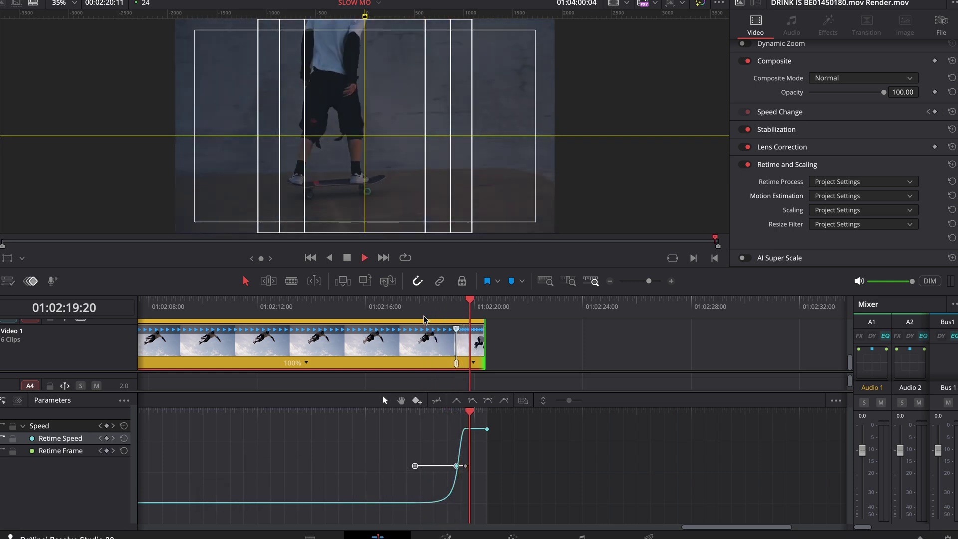
{"action": "left_click", "coordinate": [423, 318]}
{"action": "key", "text": "space"}
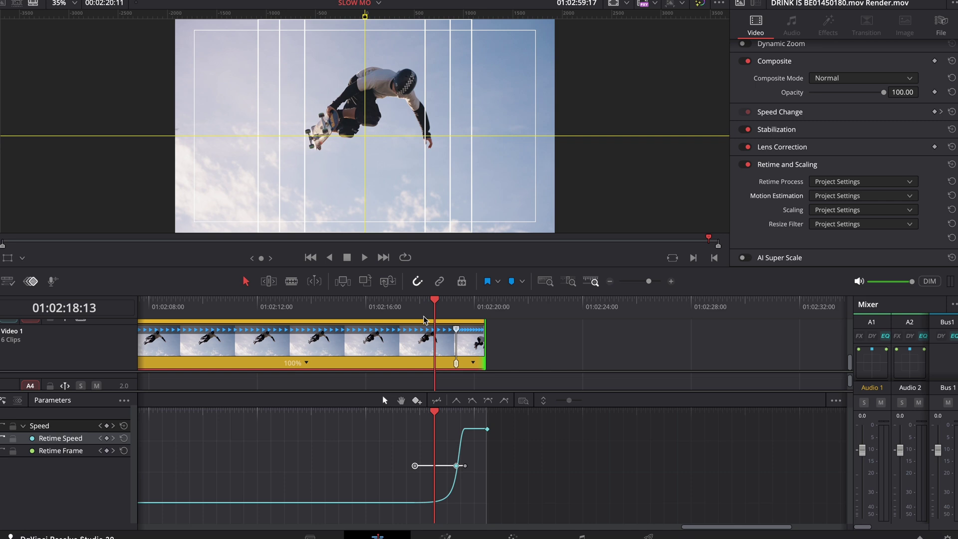
Close the Keyframe Curve Editor to reveal the audio tracks and jump to the timeline start.
{"action": "scroll", "coordinate": [424, 320], "scroll_direction": "down", "scroll_amount": 5}
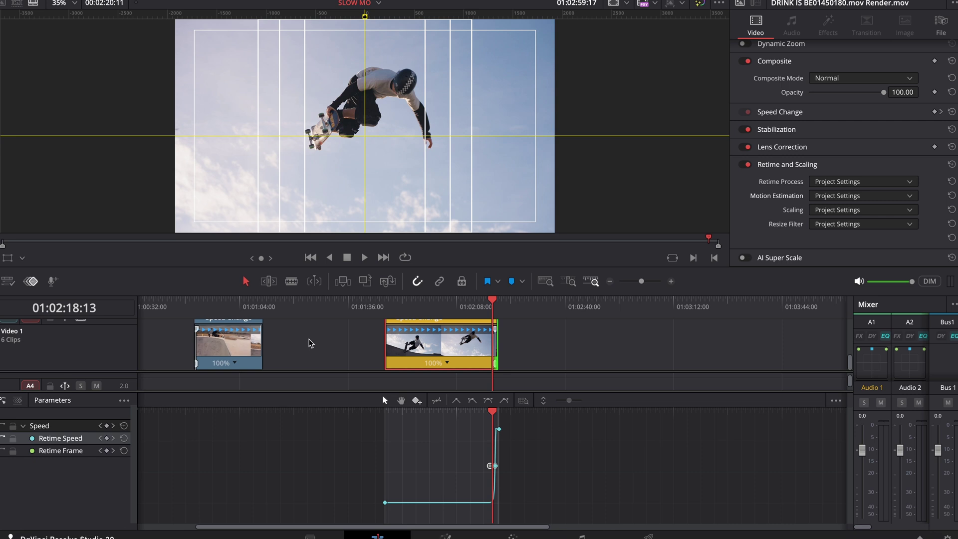
{"action": "scroll", "coordinate": [309, 343], "scroll_direction": "left", "scroll_amount": 3}
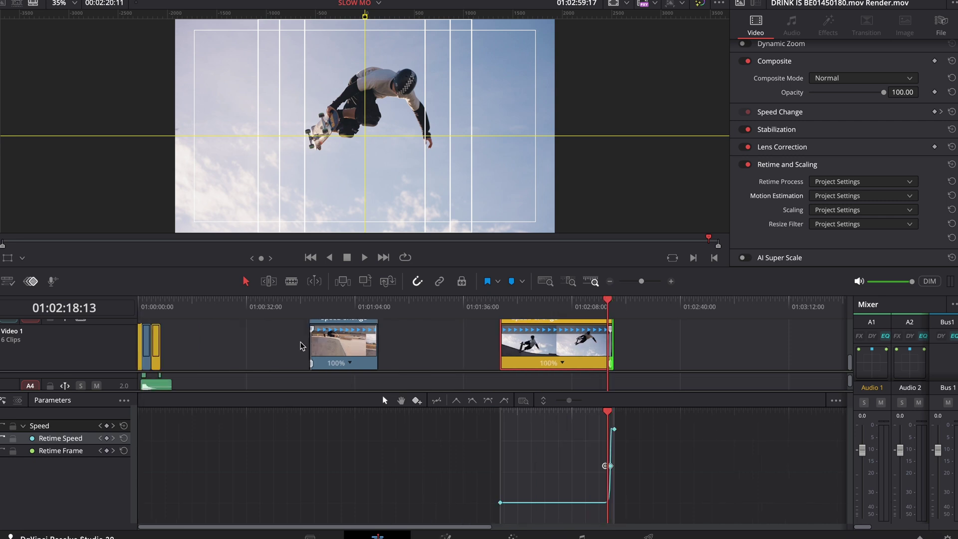
{"action": "left_click", "coordinate": [31, 281]}
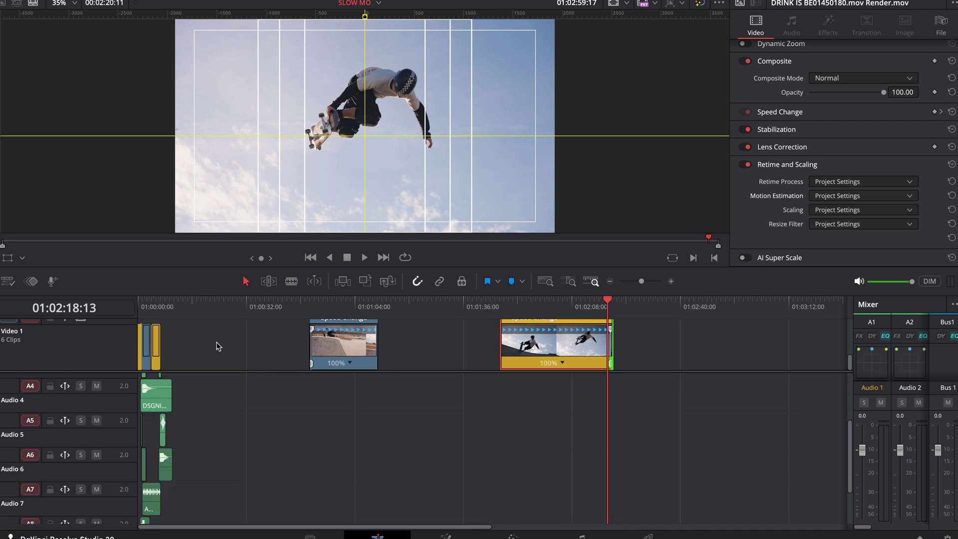
{"action": "key", "text": "Home"}
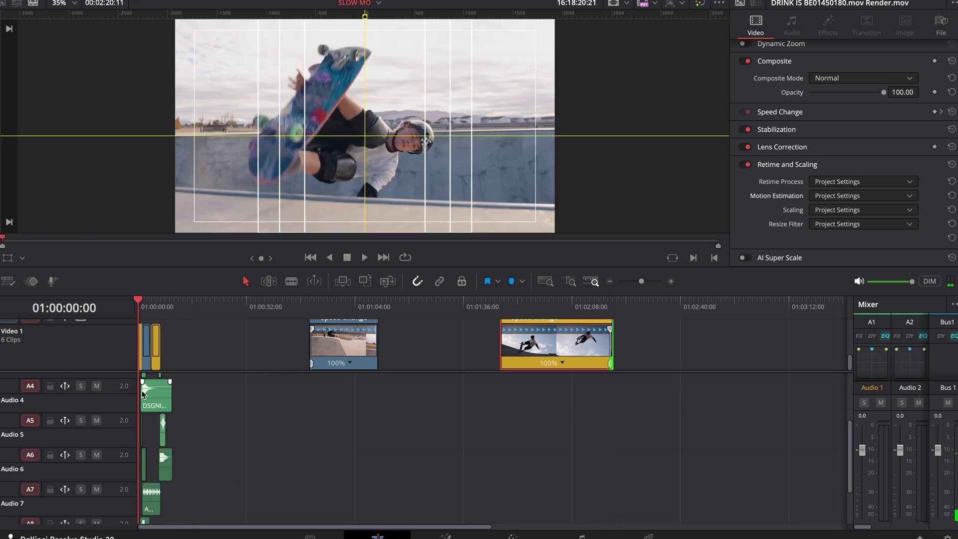
{"action": "scroll", "coordinate": [142, 394], "scroll_direction": "up", "scroll_amount": 4}
{"action": "scroll", "coordinate": [252, 462], "scroll_direction": "up", "scroll_amount": 3}
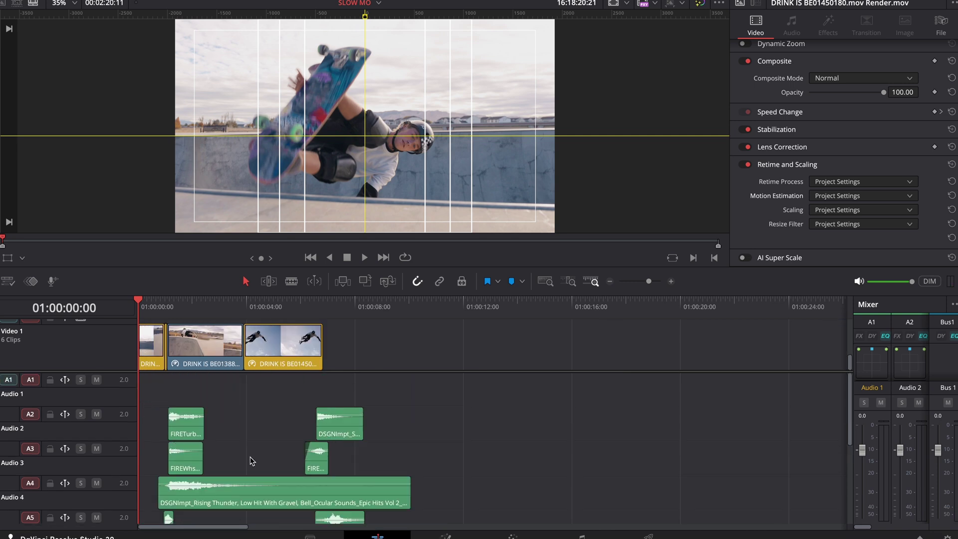
{"action": "scroll", "coordinate": [226, 408], "scroll_direction": "down", "scroll_amount": 4}
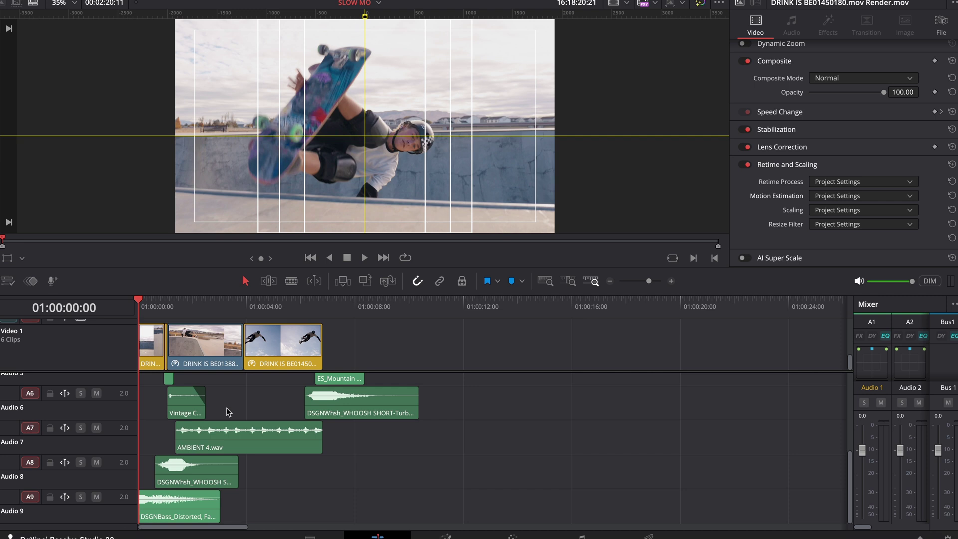
{"action": "scroll", "coordinate": [226, 411], "scroll_direction": "up", "scroll_amount": 2}
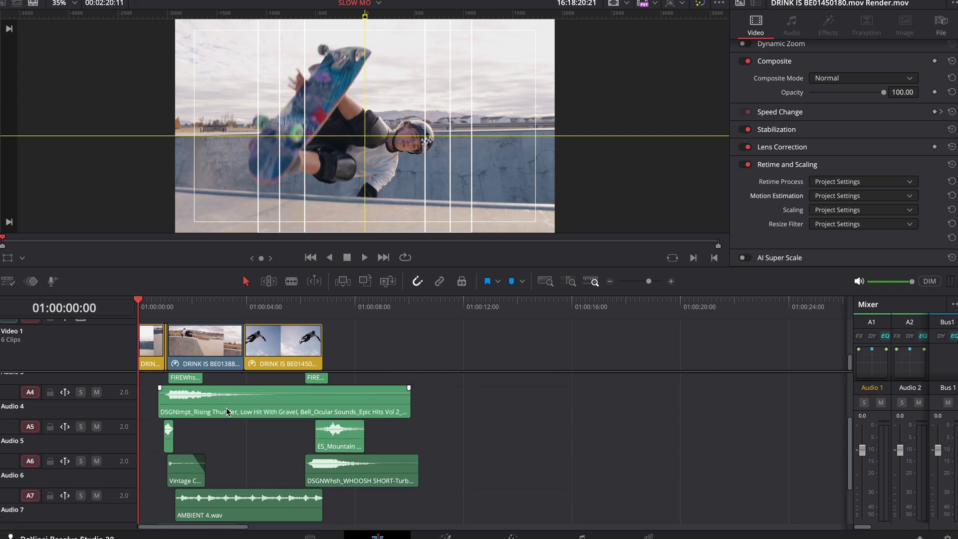
{"action": "scroll", "coordinate": [227, 412], "scroll_direction": "up", "scroll_amount": 2}
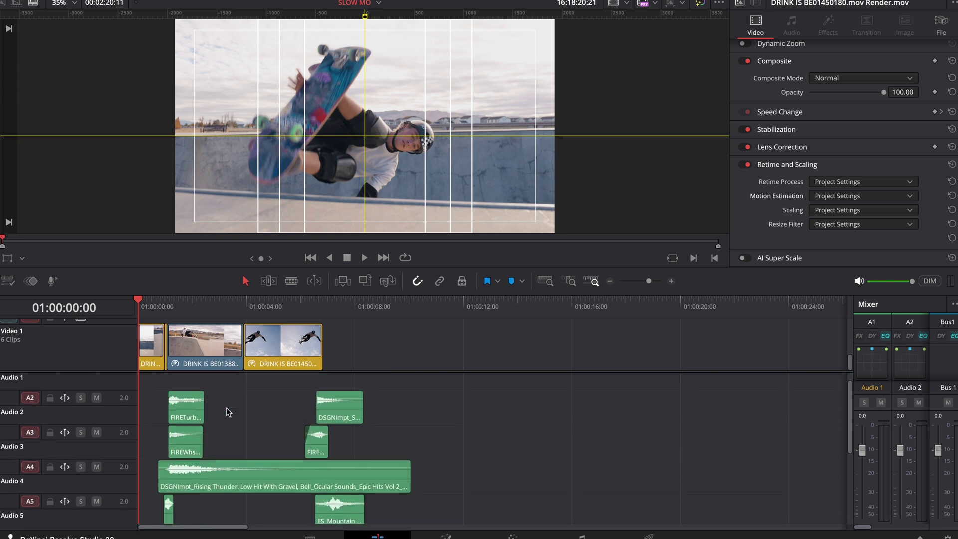
{"action": "key", "text": "space"}
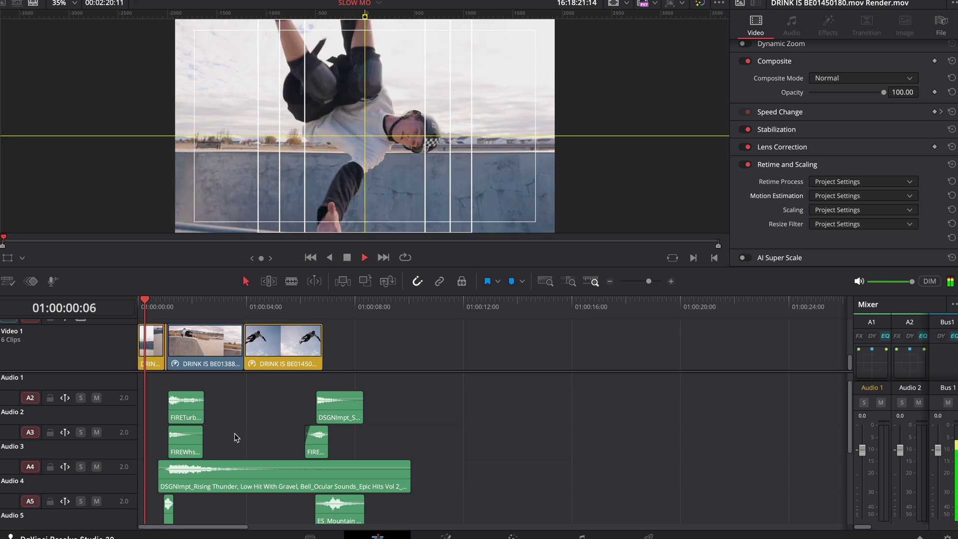